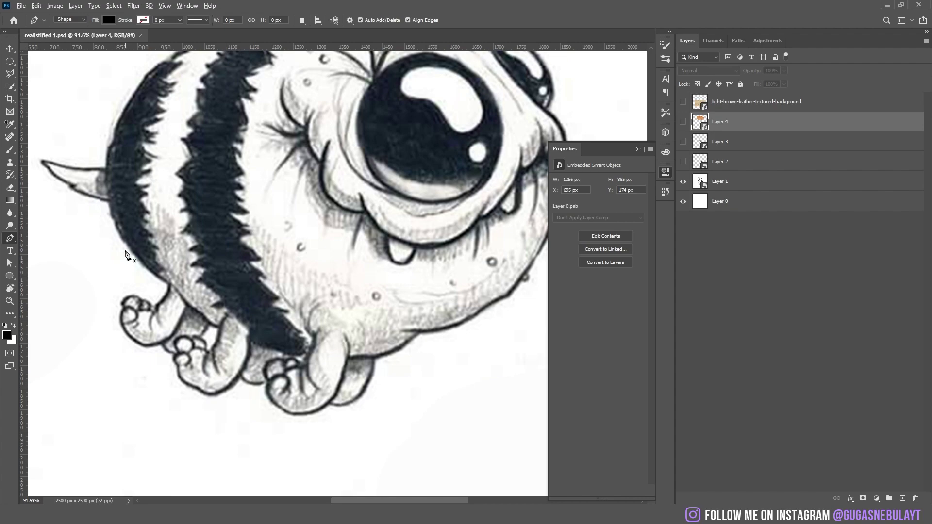
# Start tracing the bee body's outline near the head as a Pen shape layer
pyautogui.scroll(3, 140, 256)
pyautogui.click(141, 253)
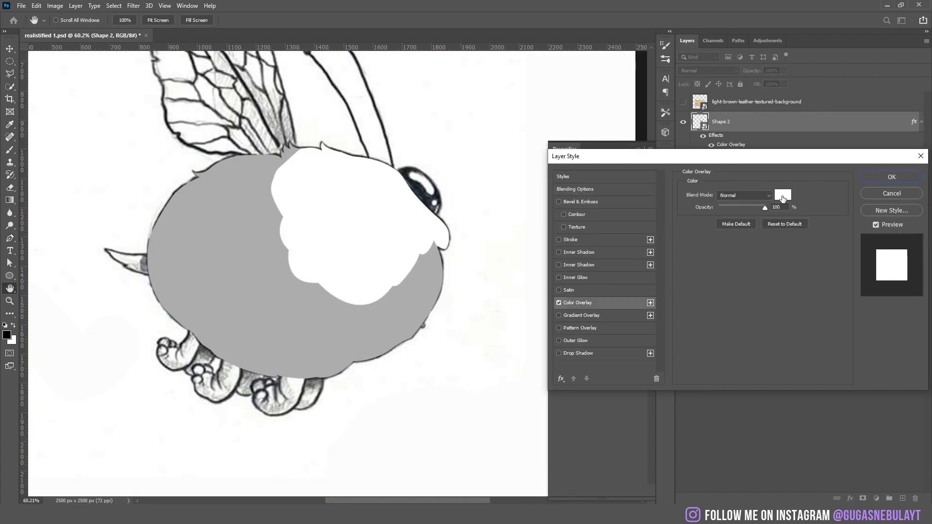
# Change the face shape's Color Overlay to grey and paint a dark crease on the face
pyautogui.click(782, 196)
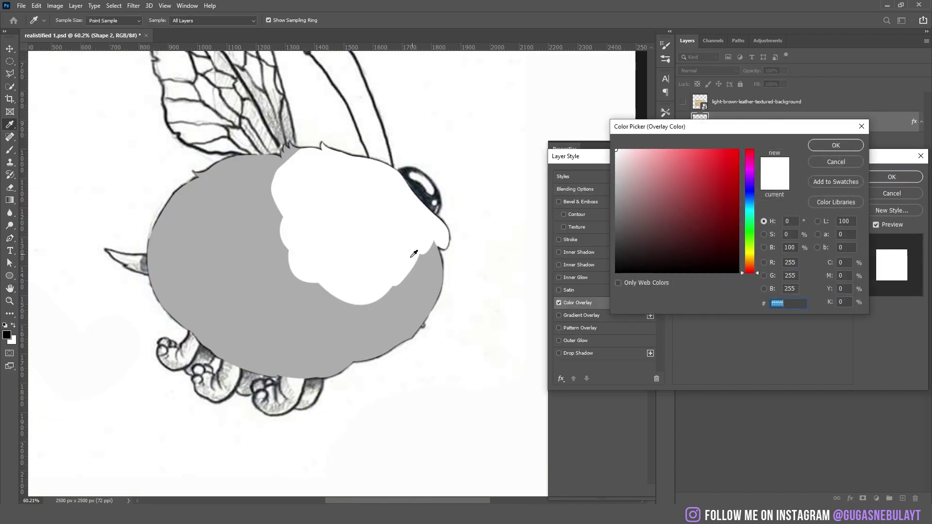
pyautogui.click(835, 145)
pyautogui.click(892, 177)
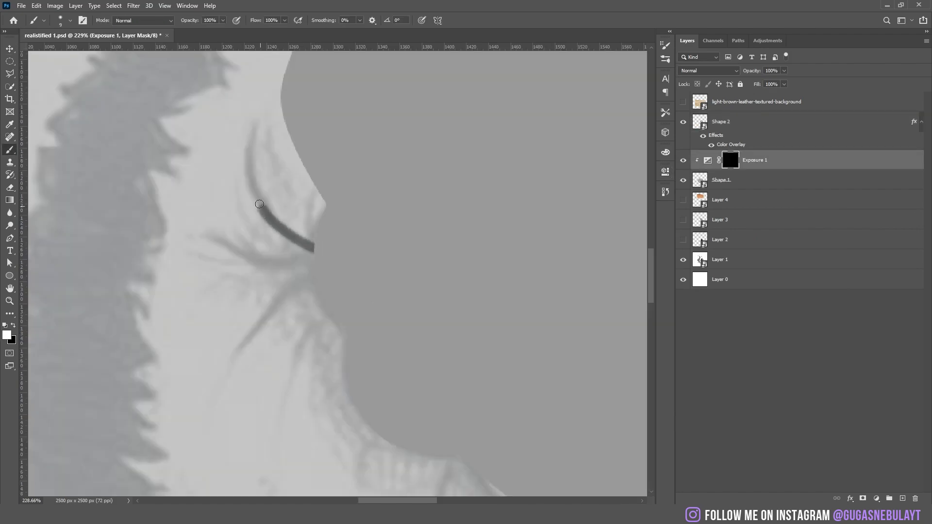
pyautogui.moveTo(250, 154); pyautogui.dragTo(253, 122)
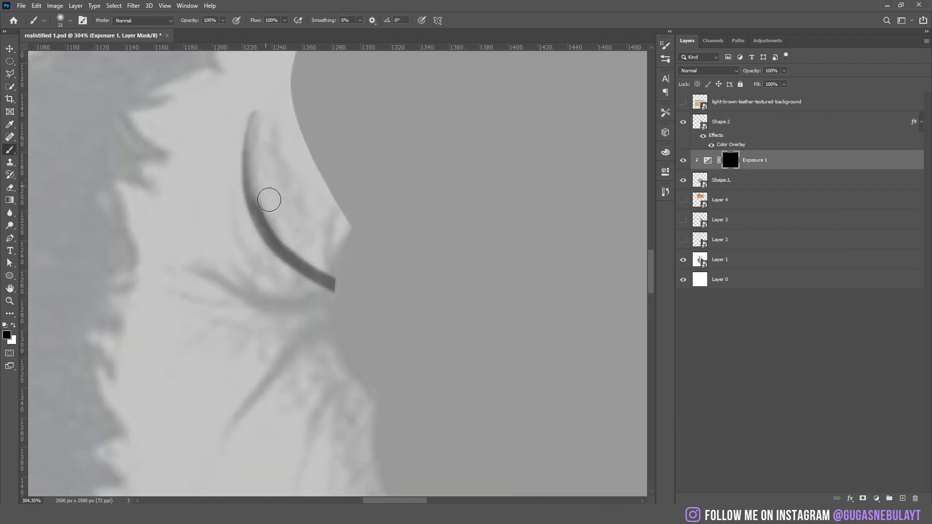
pyautogui.moveTo(350, 210); pyautogui.dragTo(336, 229)
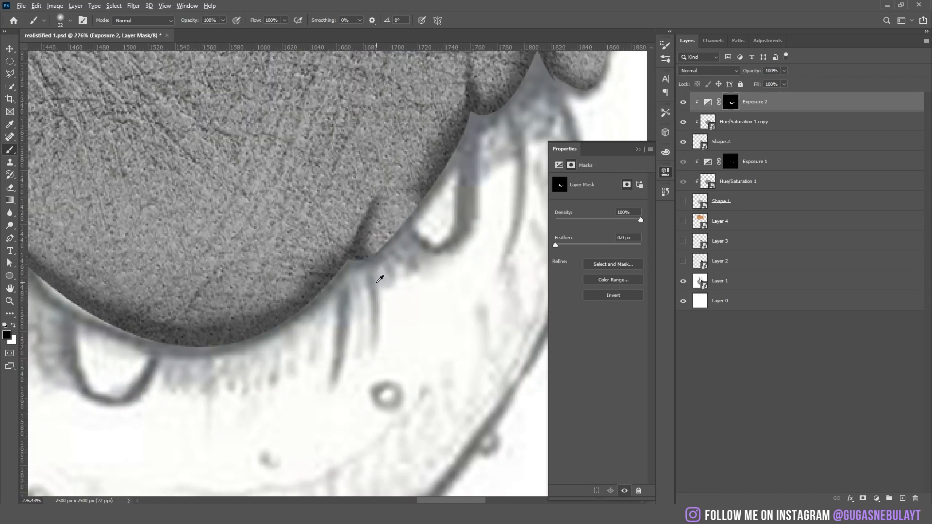
# Enlarge the soft brush and bring the face's scalloped lower edge into view for shading
pyautogui.moveTo(381, 279); pyautogui.dragTo(390, 284)
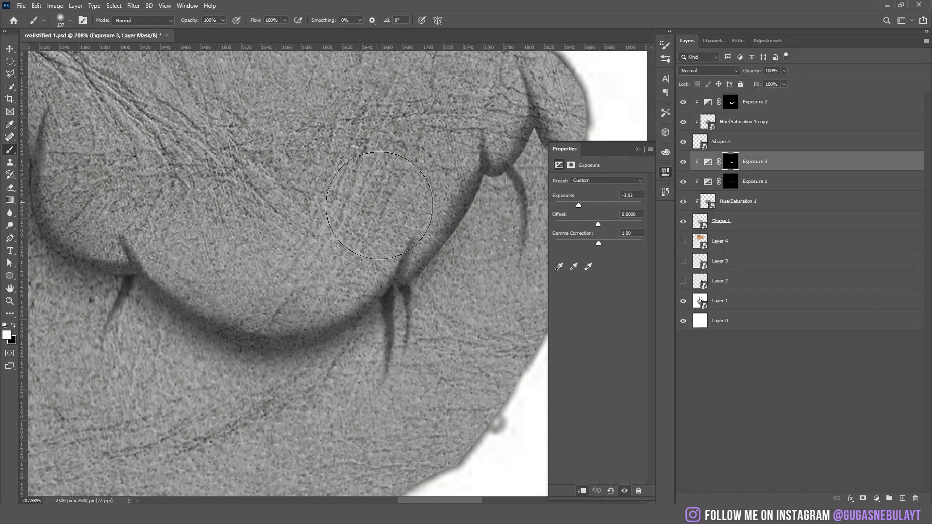
pyautogui.moveTo(403, 171); pyautogui.dragTo(320, 196)
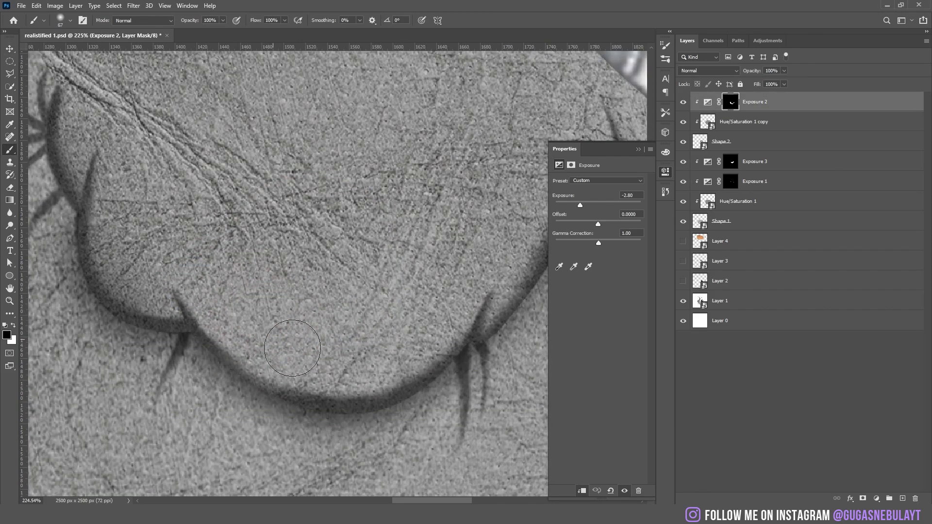
pyautogui.scroll(-5, 364, 165)
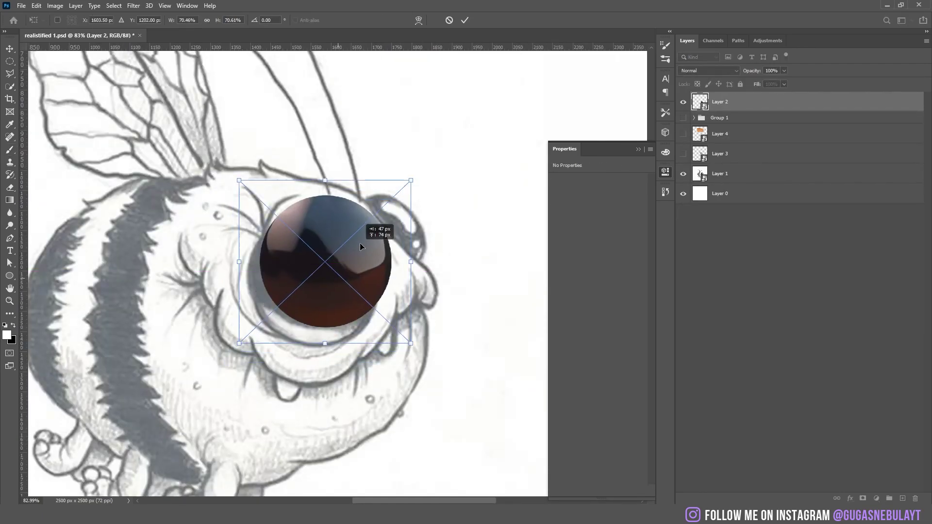
# Place the realistic eye, then move a smaller copy to the far side and mask it
pyautogui.moveTo(359, 240); pyautogui.dragTo(332, 278)
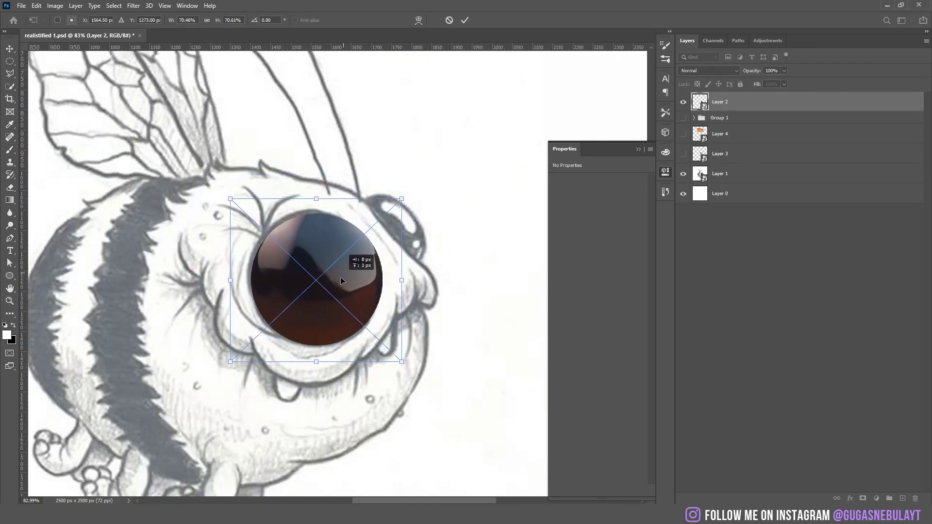
pyautogui.scroll(5, 345, 237)
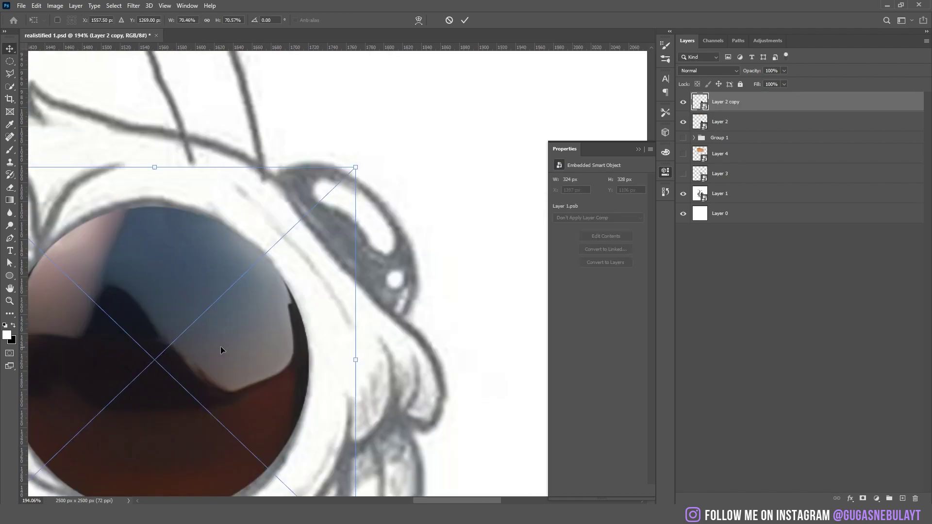
pyautogui.moveTo(220, 349); pyautogui.dragTo(501, 152)
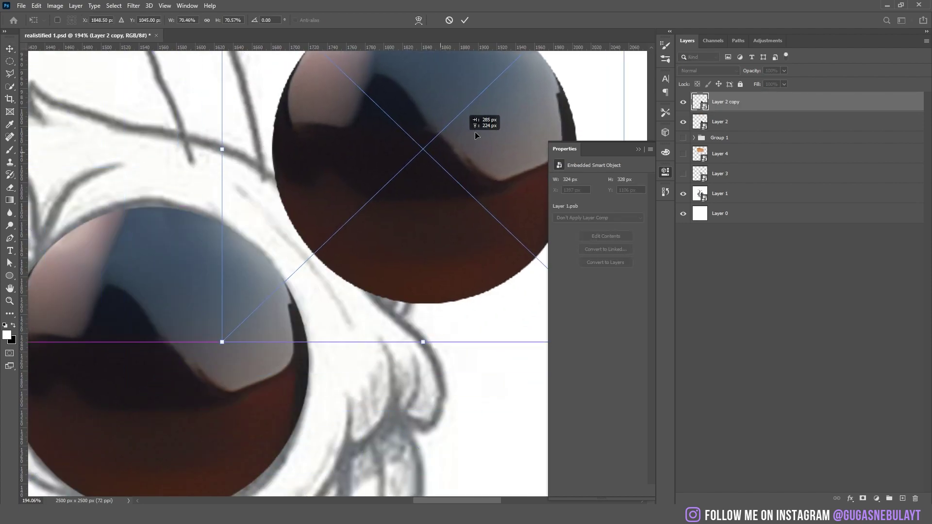
pyautogui.moveTo(412, 191); pyautogui.dragTo(357, 234)
pyautogui.moveTo(277, 313)
pyautogui.mouseDown()
pyautogui.moveTo(341, 232)
pyautogui.moveTo(310, 185)
pyautogui.moveTo(407, 307)
pyautogui.mouseUp()
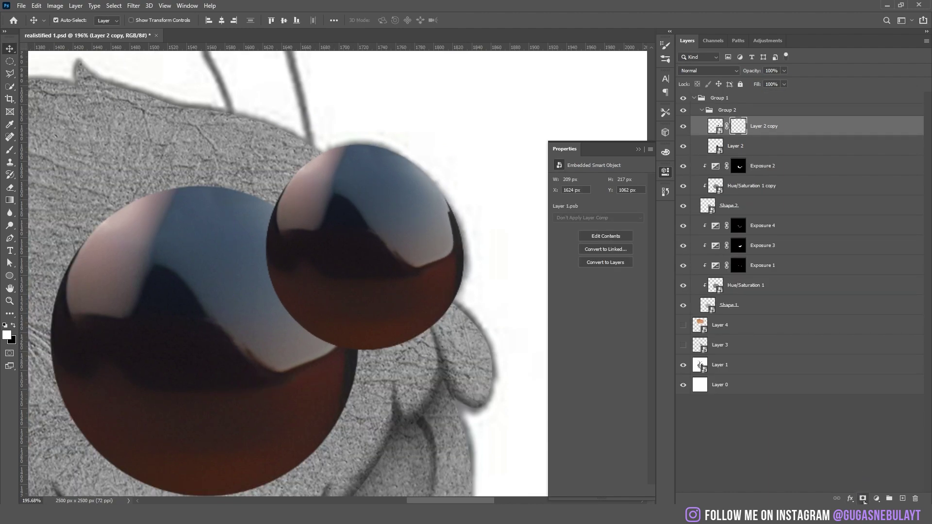
pyautogui.click(864, 499)
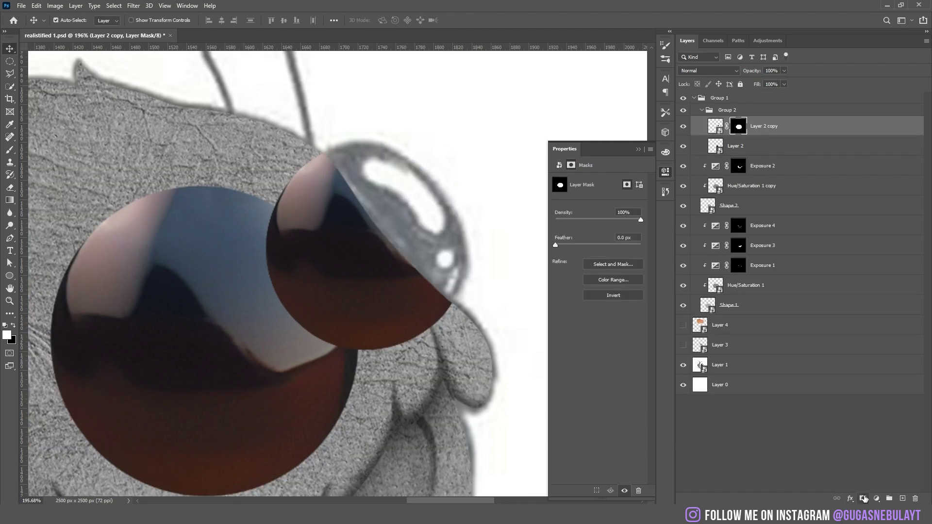
# Invert the far eye's mask, trace a rounded foot shape, and move the fur texture over the body
pyautogui.hotkey('ctrl', 'i')
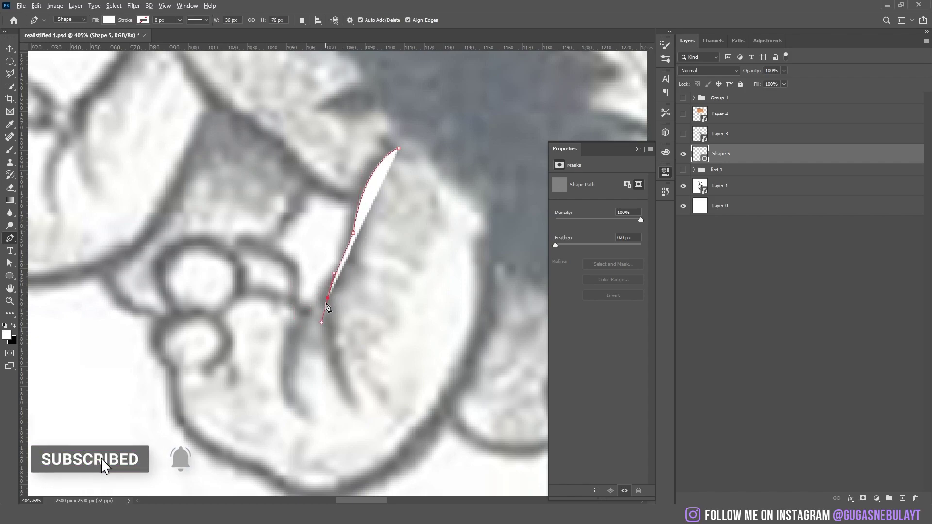
pyautogui.click(290, 300)
pyautogui.click(273, 251)
pyautogui.click(236, 245)
pyautogui.moveTo(159, 265); pyautogui.dragTo(229, 327)
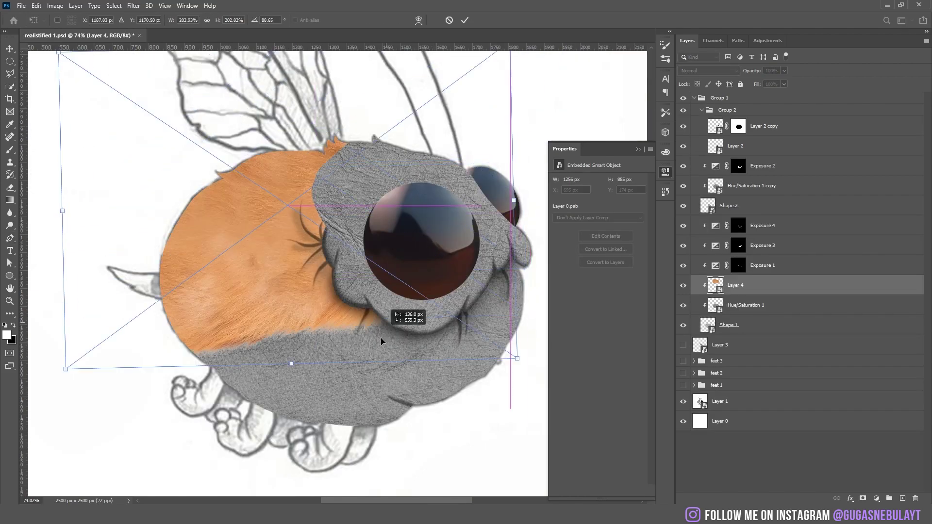
pyautogui.moveTo(382, 338); pyautogui.dragTo(471, 392)
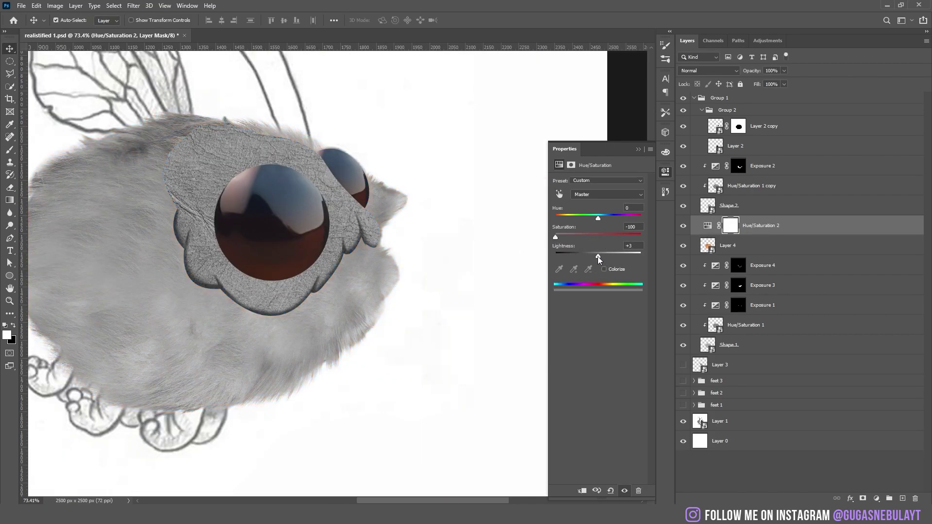
# Darken the grey fur and colorize the face, shifting its tint from pink to tan
pyautogui.moveTo(599, 260); pyautogui.dragTo(593, 259)
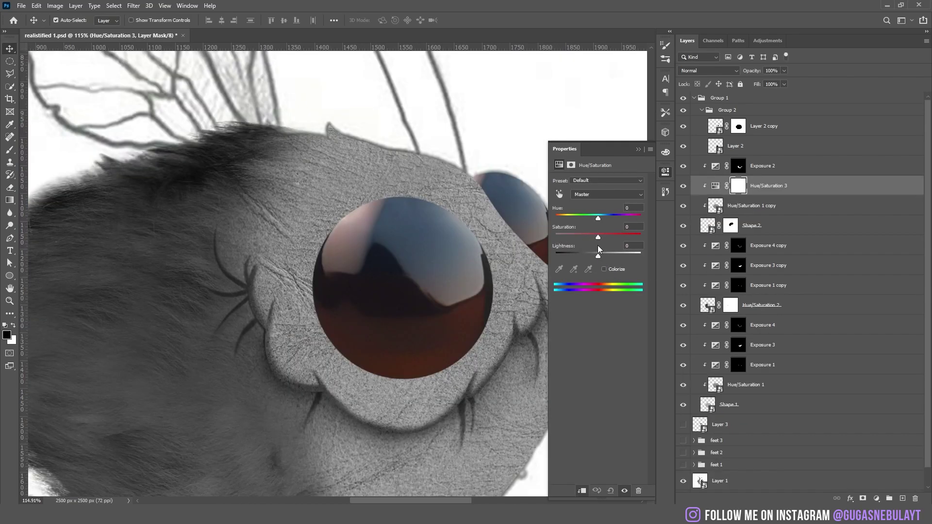
pyautogui.click(604, 270)
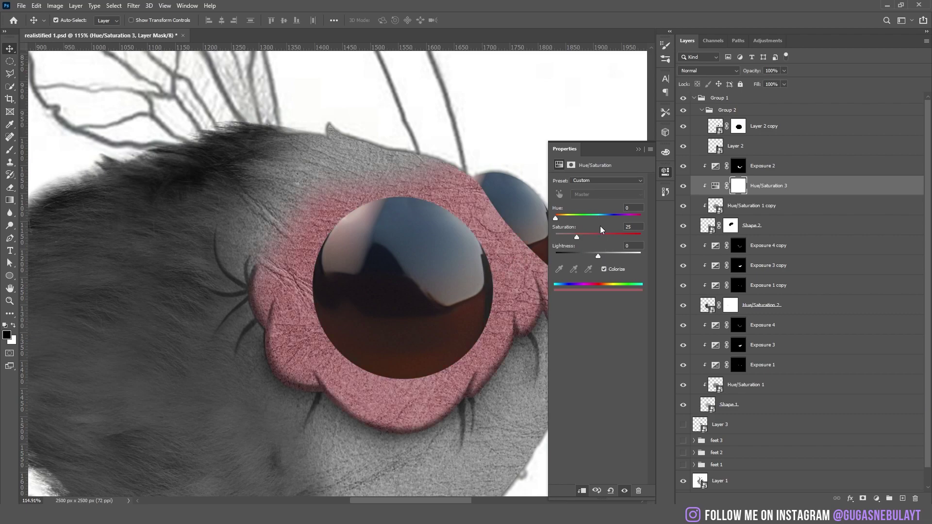
pyautogui.moveTo(557, 218); pyautogui.dragTo(561, 219)
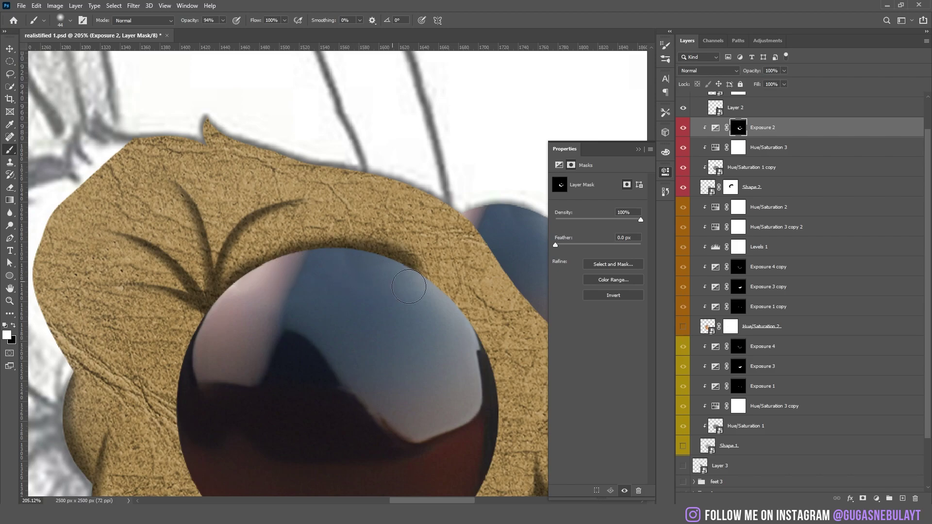
pyautogui.scroll(2, 441, 389)
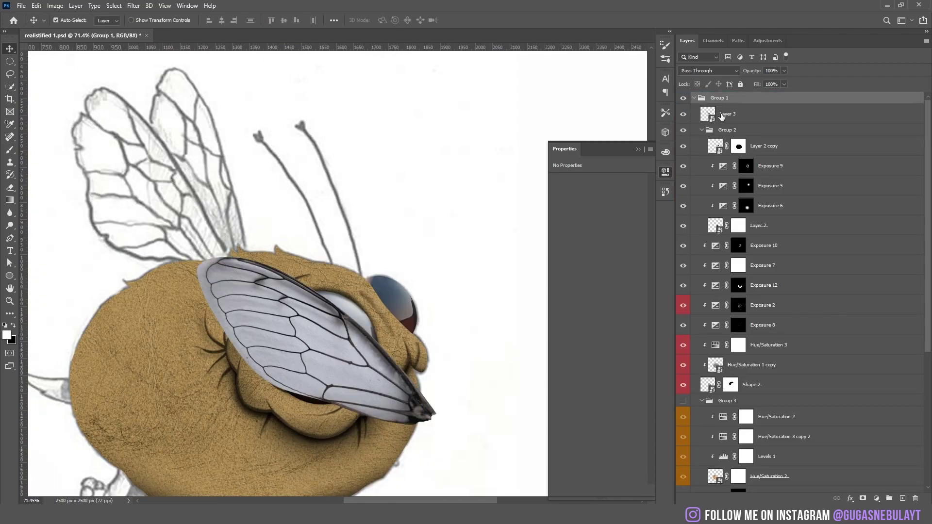
# Warp the veined wing, bending its top corner and tip to fit the sketch
pyautogui.click(722, 116)
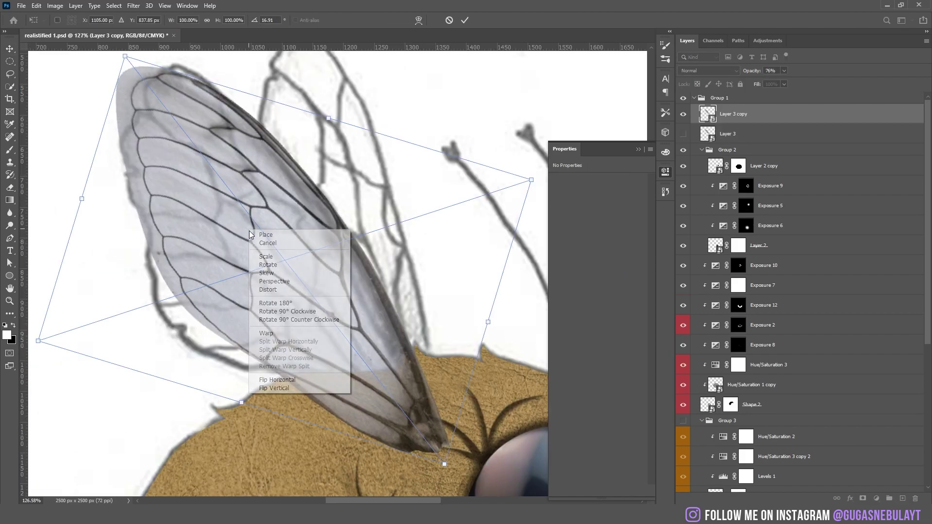
pyautogui.click(277, 334)
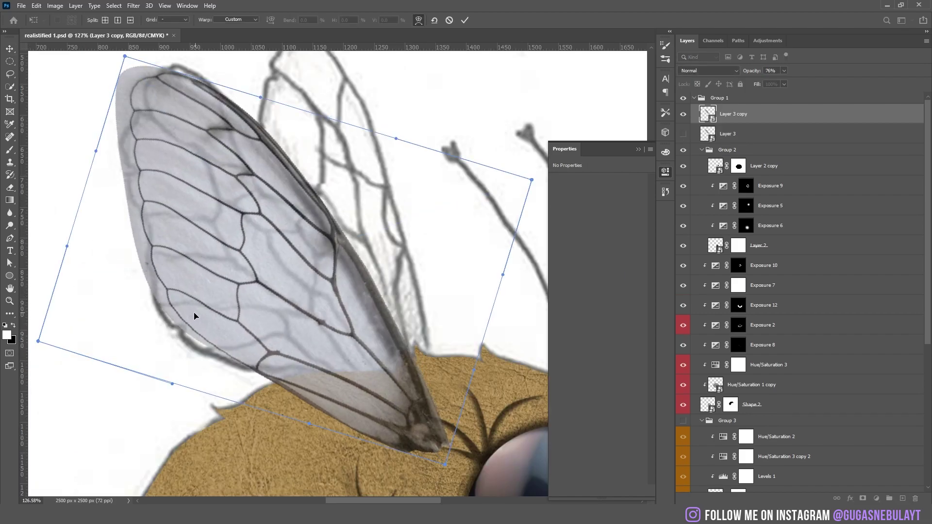
pyautogui.moveTo(200, 298); pyautogui.dragTo(222, 323)
pyautogui.moveTo(178, 144); pyautogui.dragTo(179, 144)
pyautogui.scroll(-2, 394, 410)
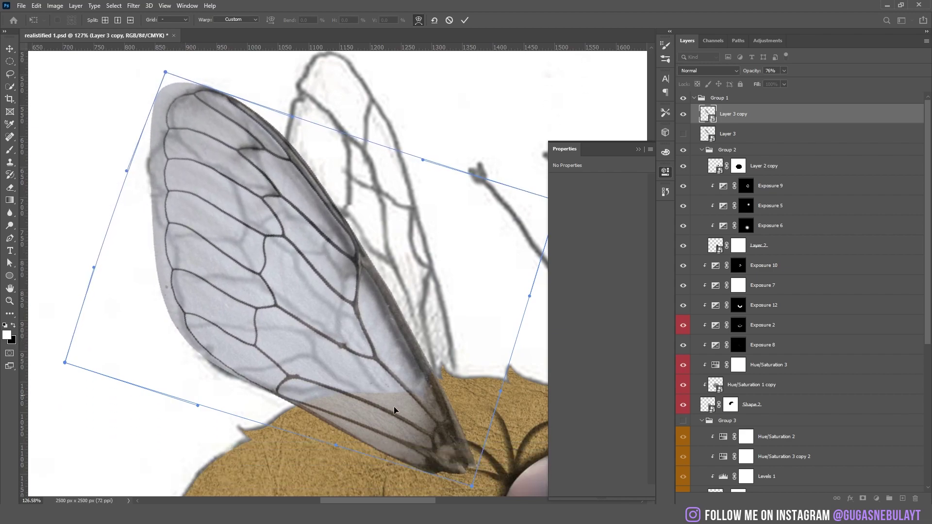
pyautogui.moveTo(442, 437)
pyautogui.mouseDown()
pyautogui.moveTo(410, 442)
pyautogui.moveTo(435, 439)
pyautogui.moveTo(386, 336)
pyautogui.mouseUp()
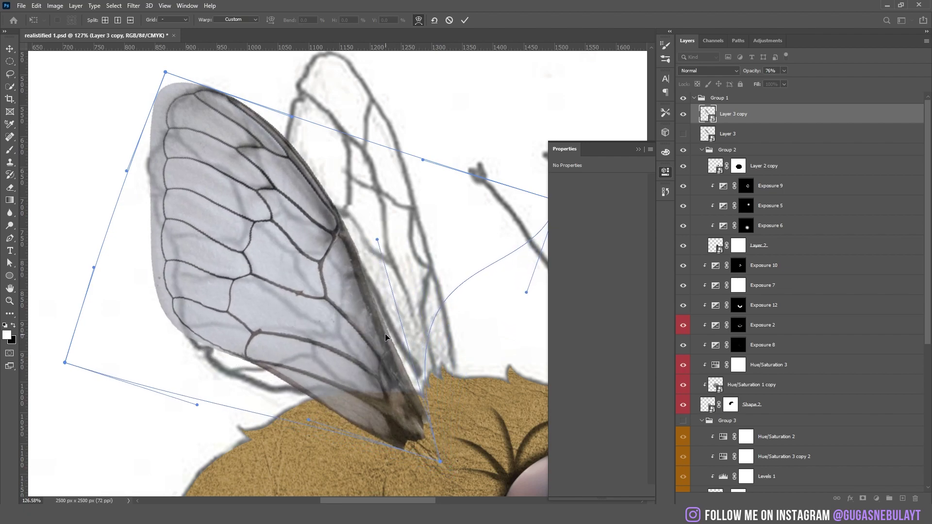
pyautogui.moveTo(423, 421); pyautogui.dragTo(433, 414)
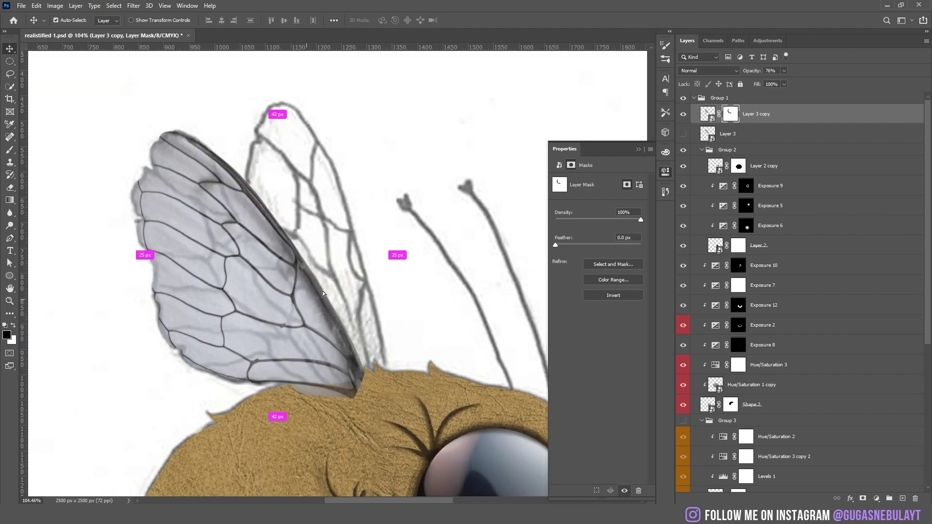
# Duplicate the wing, rotate the copy about 20° and shift it down slightly
pyautogui.hotkey('ctrl', 'j')
pyautogui.hotkey('ctrl', 't')
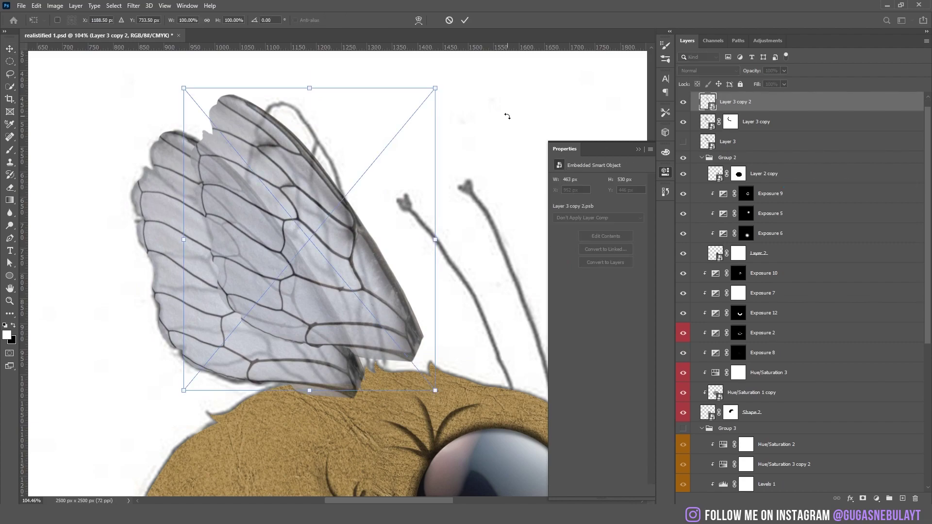
pyautogui.moveTo(516, 145); pyautogui.dragTo(516, 182)
pyautogui.moveTo(334, 166); pyautogui.dragTo(333, 185)
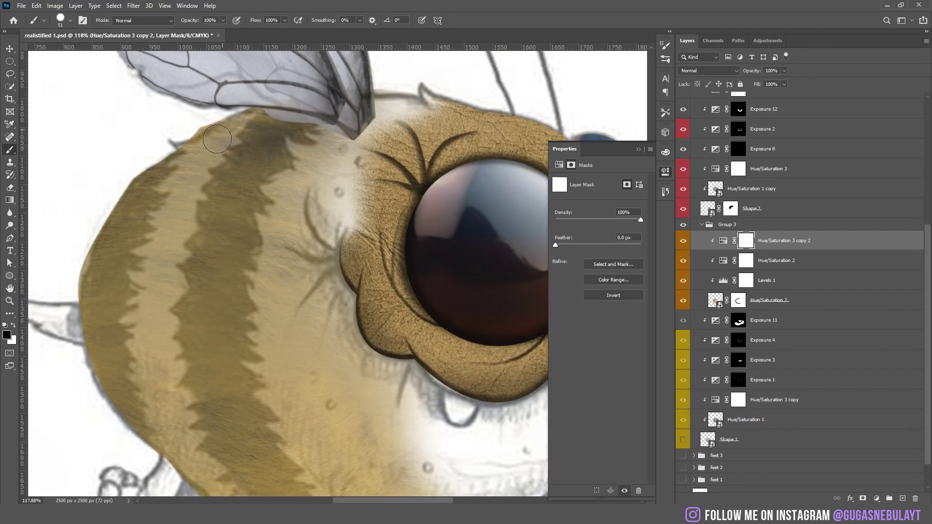
# Paint grey stripes down the bee's body and add dark fur strands along the stripe edges
pyautogui.moveTo(226, 124)
pyautogui.mouseDown()
pyautogui.moveTo(161, 262)
pyautogui.moveTo(202, 488)
pyautogui.mouseUp()
pyautogui.scroll(-5, 206, 393)
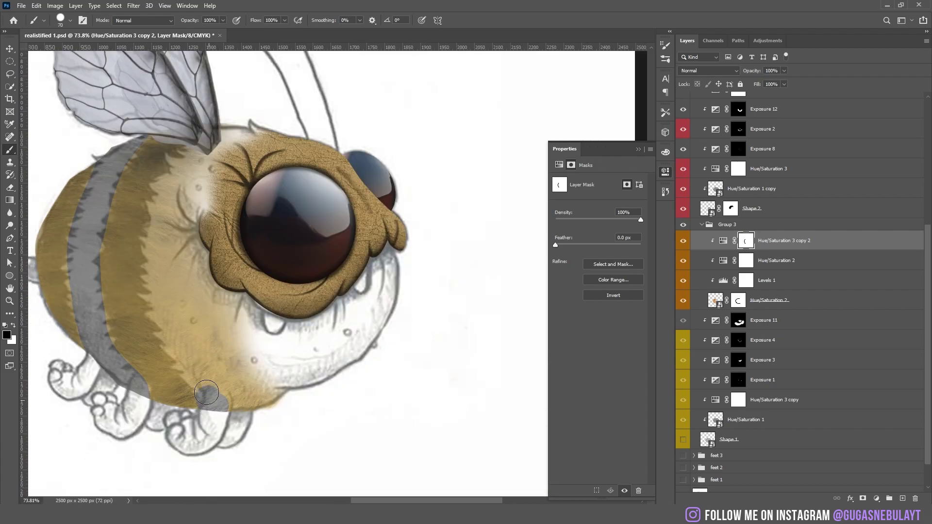
pyautogui.moveTo(186, 364)
pyautogui.mouseDown()
pyautogui.moveTo(165, 325)
pyautogui.moveTo(157, 234)
pyautogui.moveTo(166, 194)
pyautogui.moveTo(197, 148)
pyautogui.mouseUp()
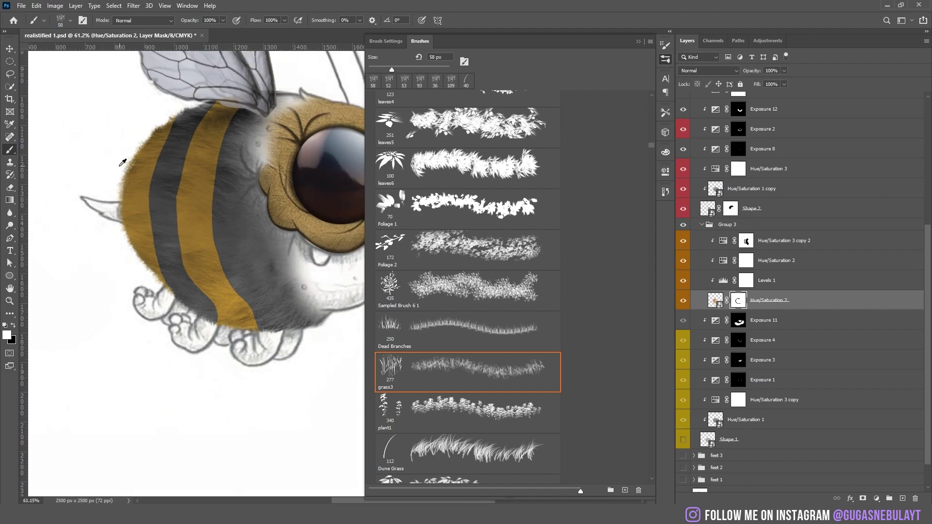
pyautogui.moveTo(166, 219)
pyautogui.mouseDown()
pyautogui.moveTo(167, 203)
pyautogui.moveTo(183, 339)
pyautogui.mouseUp()
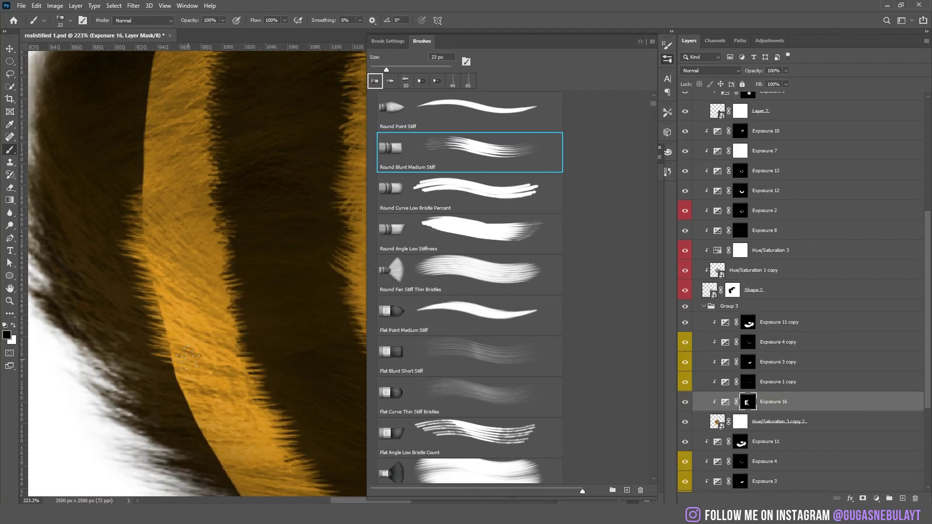
pyautogui.moveTo(165, 355); pyautogui.dragTo(110, 247)
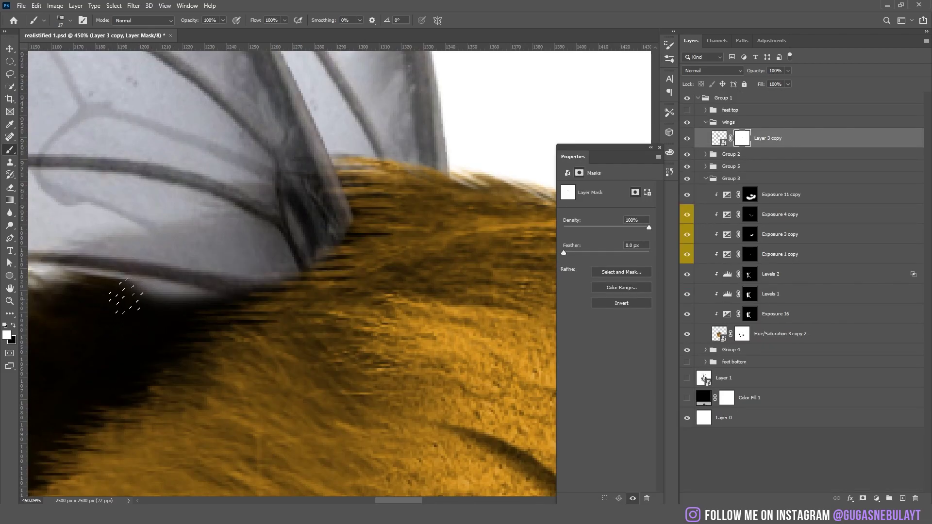
# Mask the wing base with fur-like black strokes and darken the wings' warm tint
pyautogui.press('x')
pyautogui.moveTo(124, 294)
pyautogui.mouseDown()
pyautogui.moveTo(297, 267)
pyautogui.moveTo(270, 279)
pyautogui.moveTo(361, 268)
pyautogui.mouseUp()
pyautogui.press(']')
pyautogui.press(']')
pyautogui.moveTo(342, 210); pyautogui.dragTo(316, 204)
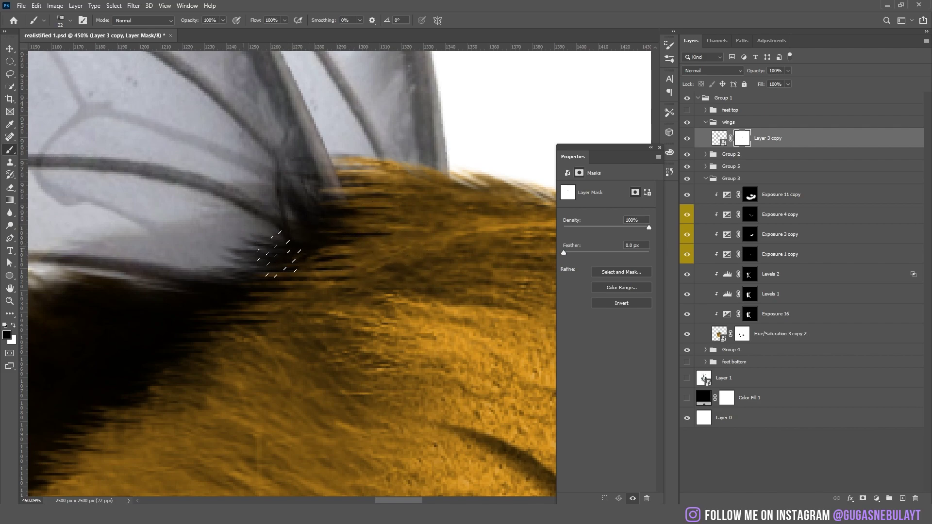
pyautogui.moveTo(279, 254)
pyautogui.mouseDown()
pyautogui.moveTo(209, 280)
pyautogui.moveTo(155, 292)
pyautogui.moveTo(156, 282)
pyautogui.mouseUp()
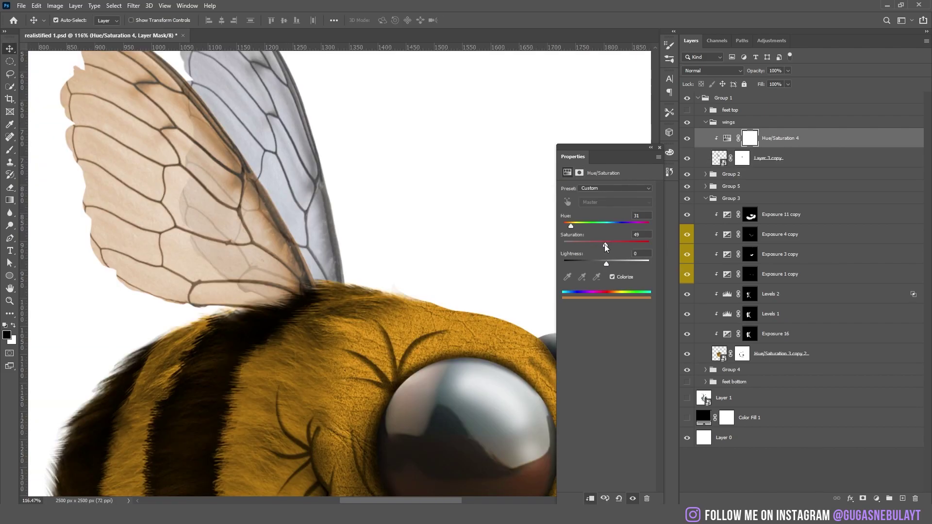
pyautogui.moveTo(596, 246); pyautogui.dragTo(600, 265)
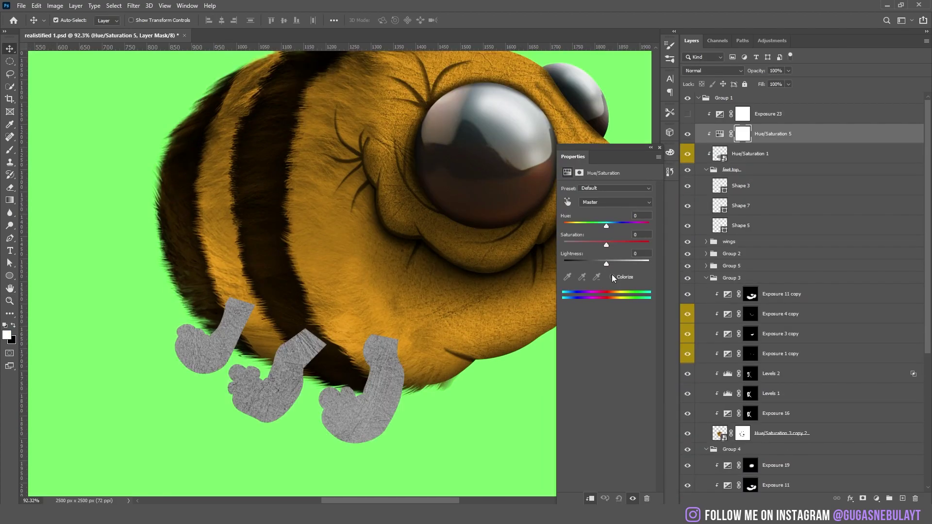
# Colorize the legs brown and lower their lightness
pyautogui.click(614, 276)
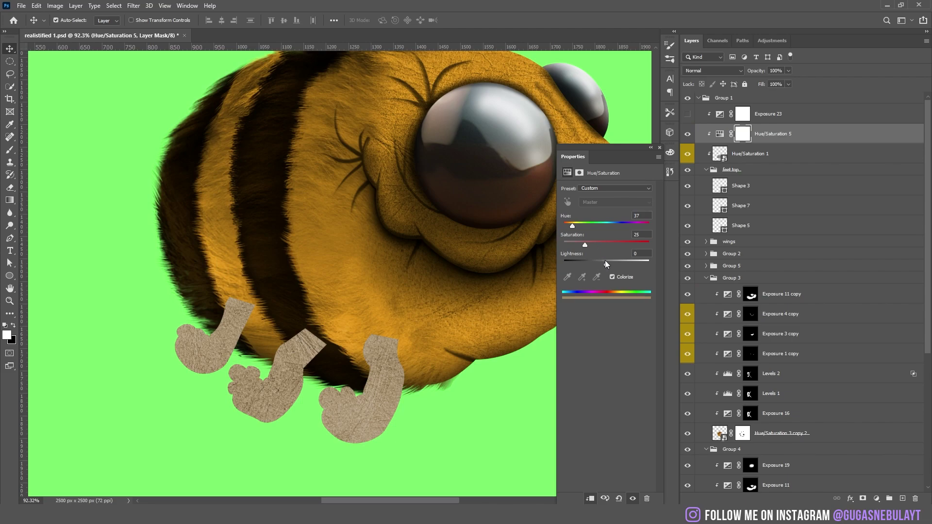
pyautogui.moveTo(605, 262); pyautogui.dragTo(588, 264)
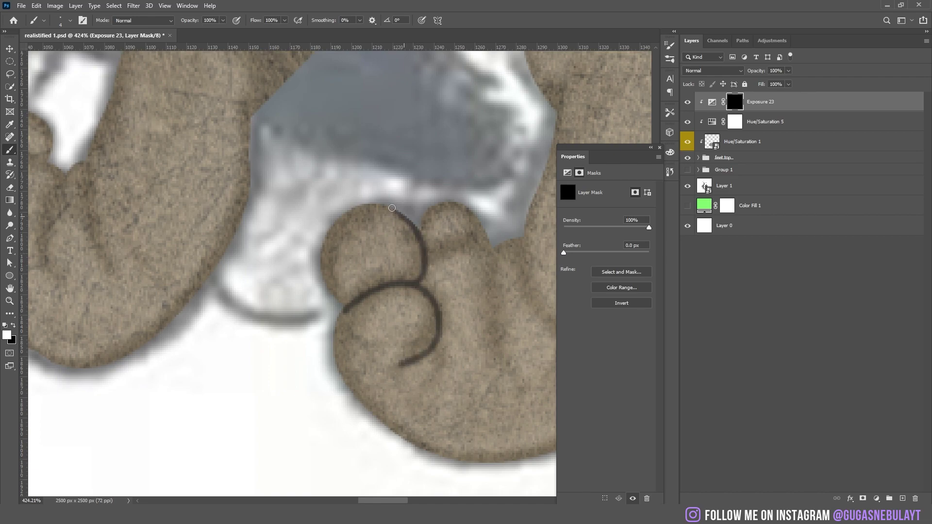
pyautogui.scroll(2, 431, 220)
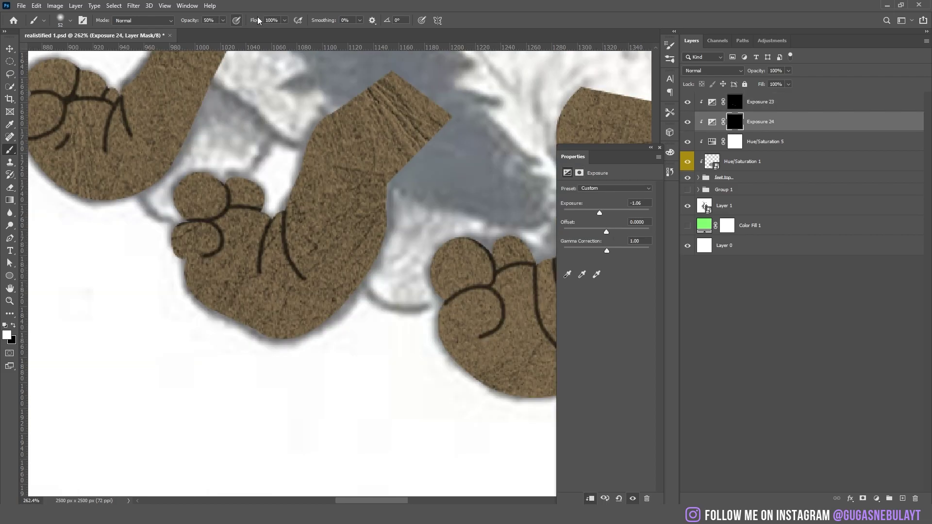
# Shade the toes and the foot's crease darker with a low-flow brush on the Exposure mask
pyautogui.moveTo(253, 20); pyautogui.dragTo(228, 24)
pyautogui.moveTo(193, 230); pyautogui.dragTo(184, 230)
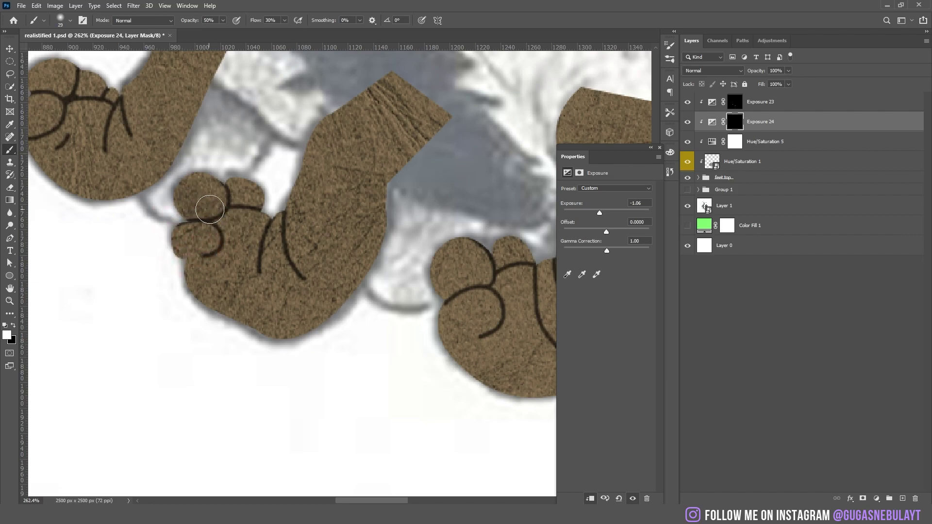
pyautogui.moveTo(188, 247); pyautogui.dragTo(179, 248)
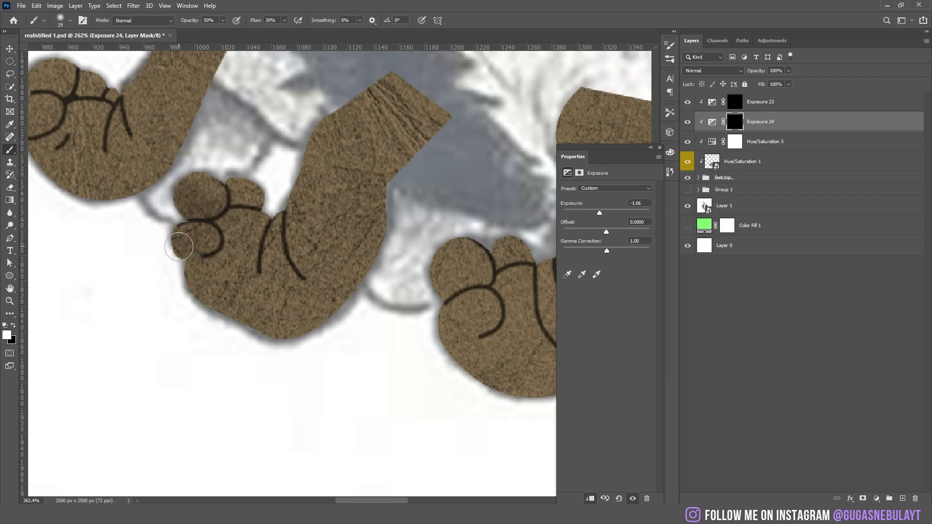
pyautogui.scroll(2, 274, 225)
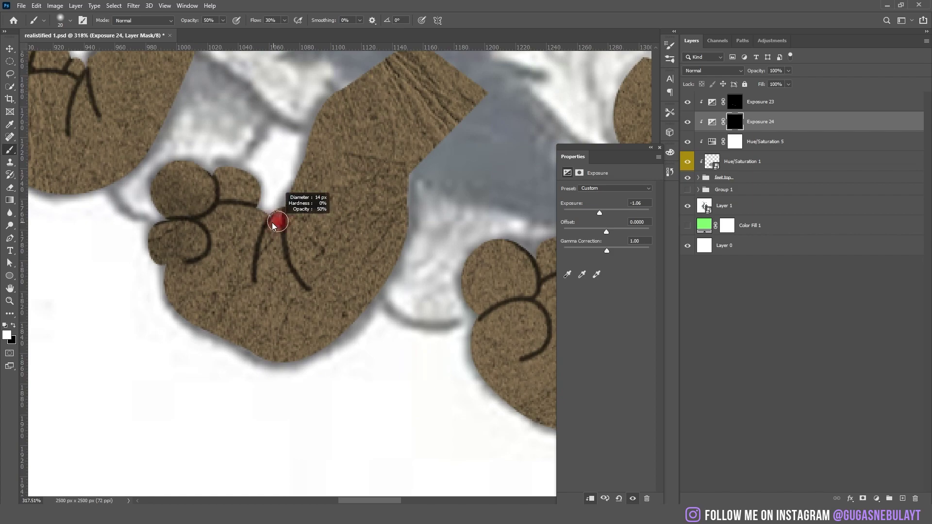
pyautogui.moveTo(281, 214); pyautogui.dragTo(281, 210)
pyautogui.moveTo(298, 279); pyautogui.dragTo(299, 288)
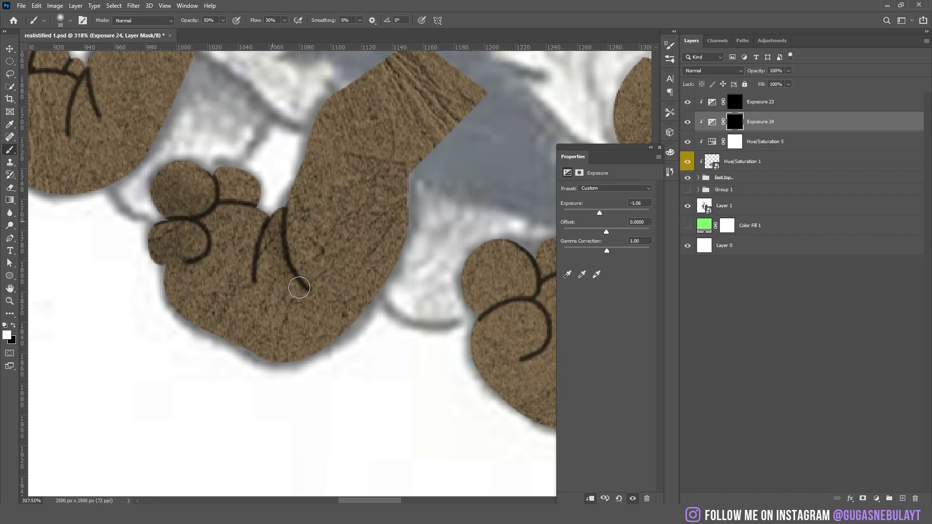
pyautogui.press('x')
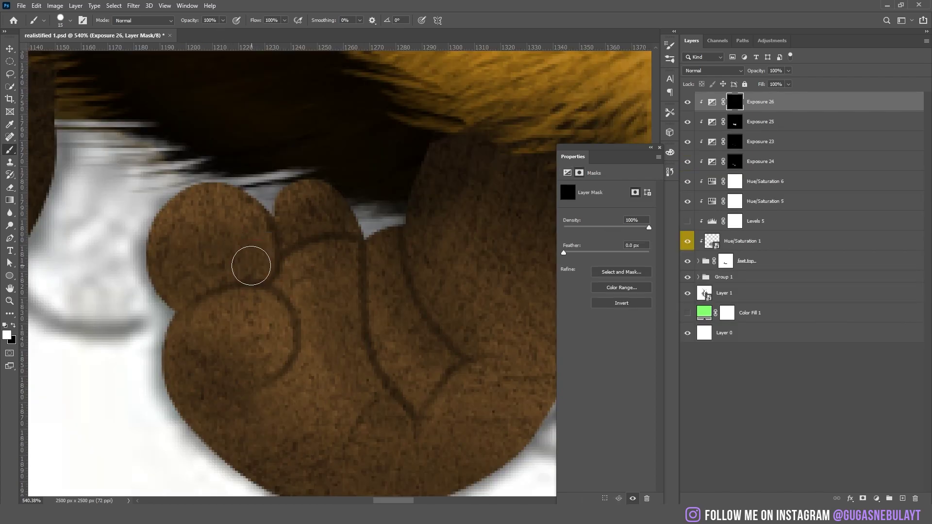
pyautogui.moveTo(257, 279)
pyautogui.mouseDown()
pyautogui.moveTo(254, 235)
pyautogui.moveTo(219, 201)
pyautogui.mouseUp()
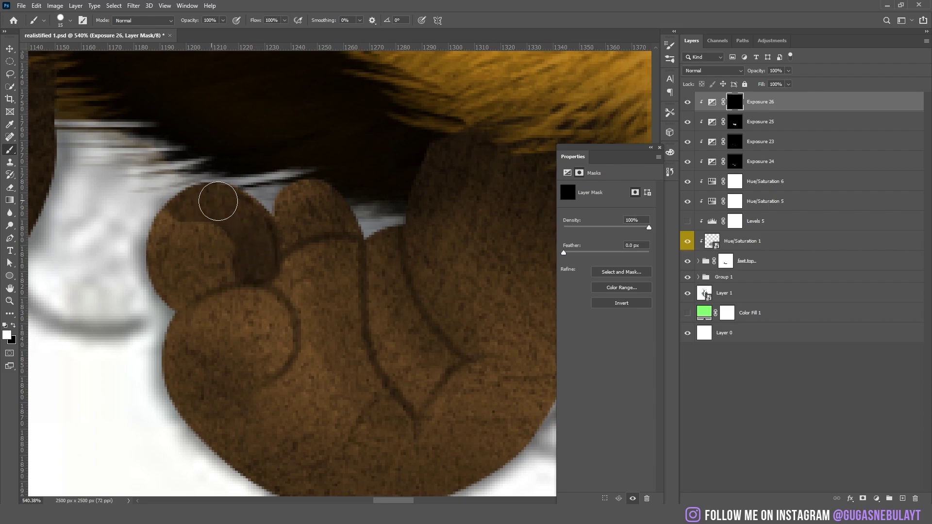
pyautogui.moveTo(210, 236); pyautogui.dragTo(231, 228)
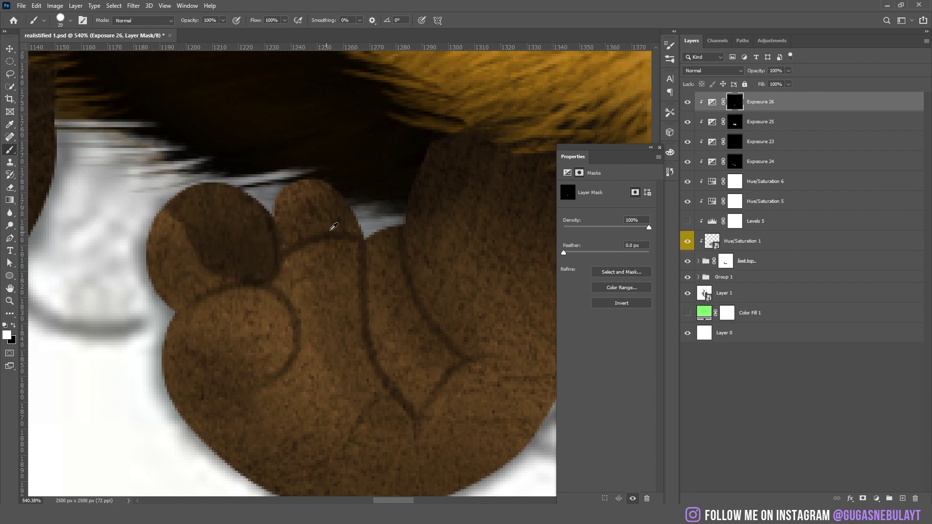
pyautogui.press('[')
pyautogui.press('[')
pyautogui.moveTo(312, 181); pyautogui.dragTo(347, 216)
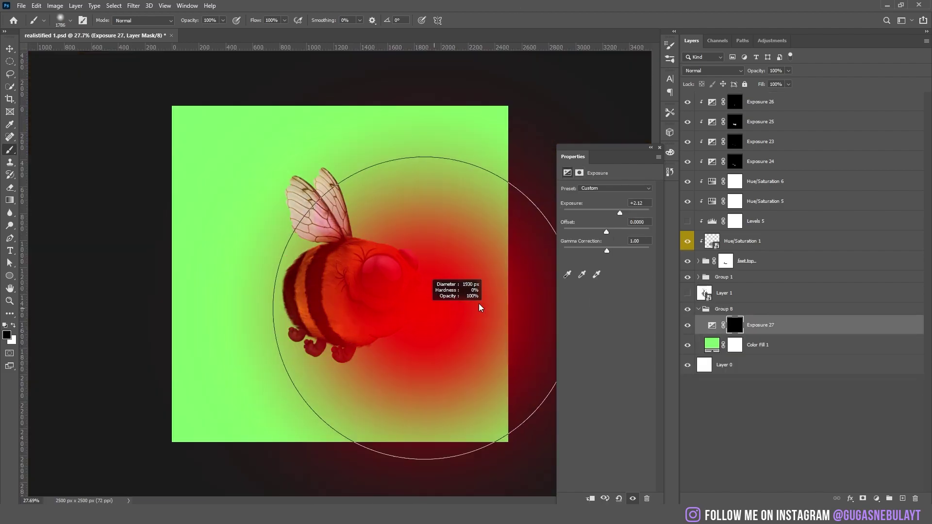
# Paint white on the background Exposure mask to make a glow at the upper right
pyautogui.press('x')
pyautogui.click(491, 204)
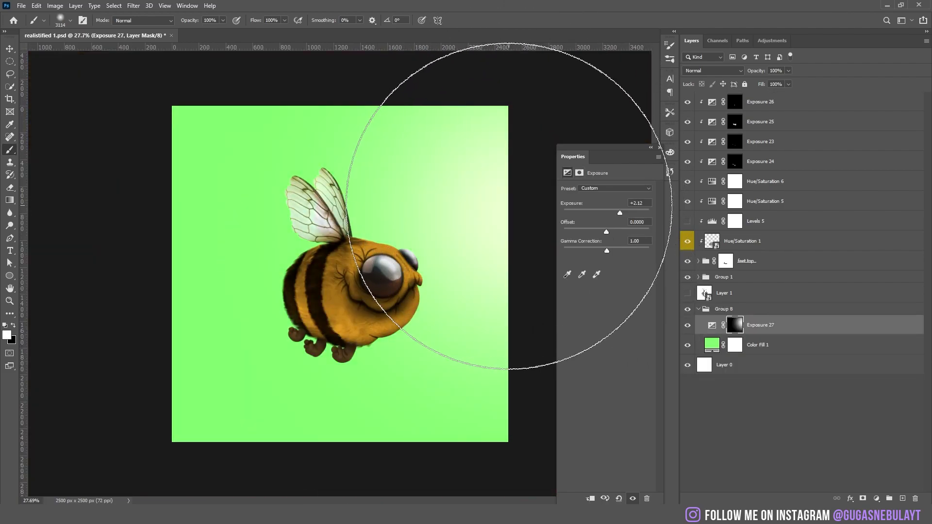
pyautogui.moveTo(509, 206); pyautogui.dragTo(473, 189)
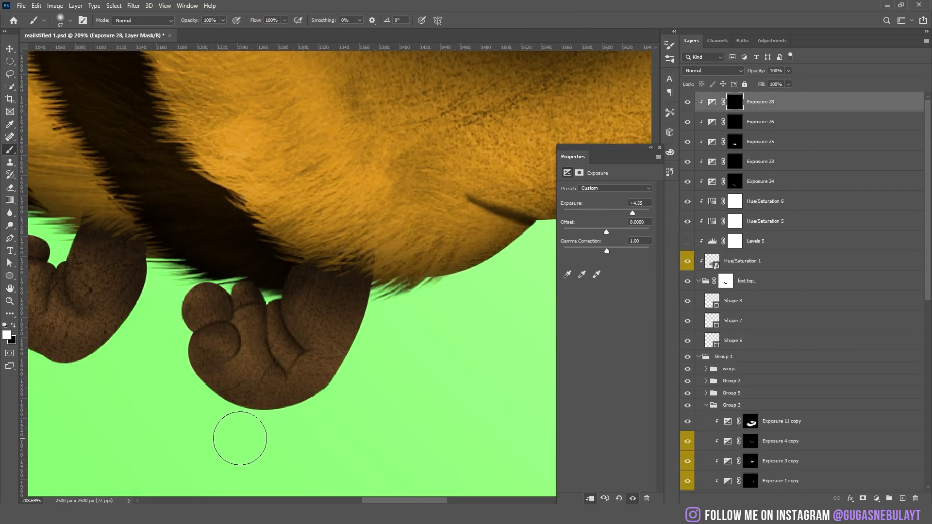
# Paint rim light along both feet's lower and top edges, then revert to black
pyautogui.moveTo(240, 438); pyautogui.dragTo(386, 296)
pyautogui.hscroll(-3, 294, 375)
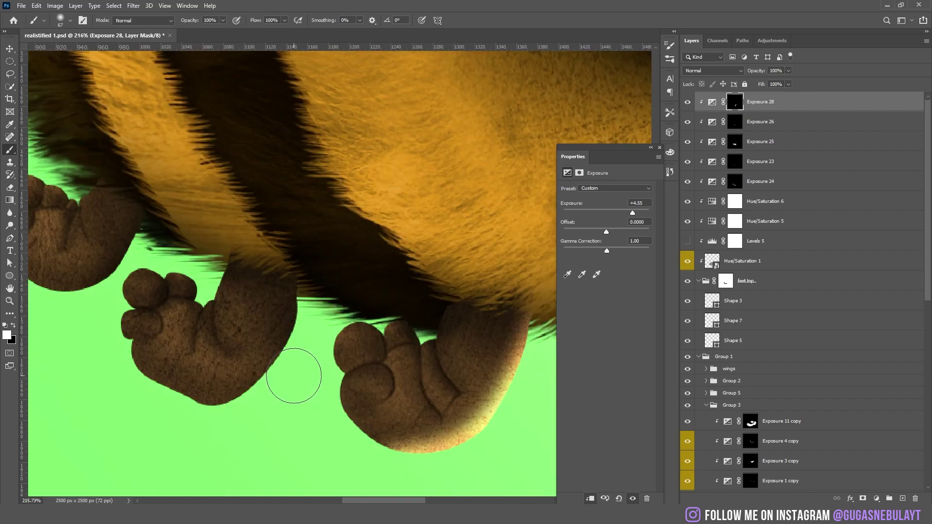
pyautogui.moveTo(294, 375)
pyautogui.mouseDown()
pyautogui.moveTo(250, 416)
pyautogui.moveTo(175, 427)
pyautogui.moveTo(70, 388)
pyautogui.mouseUp()
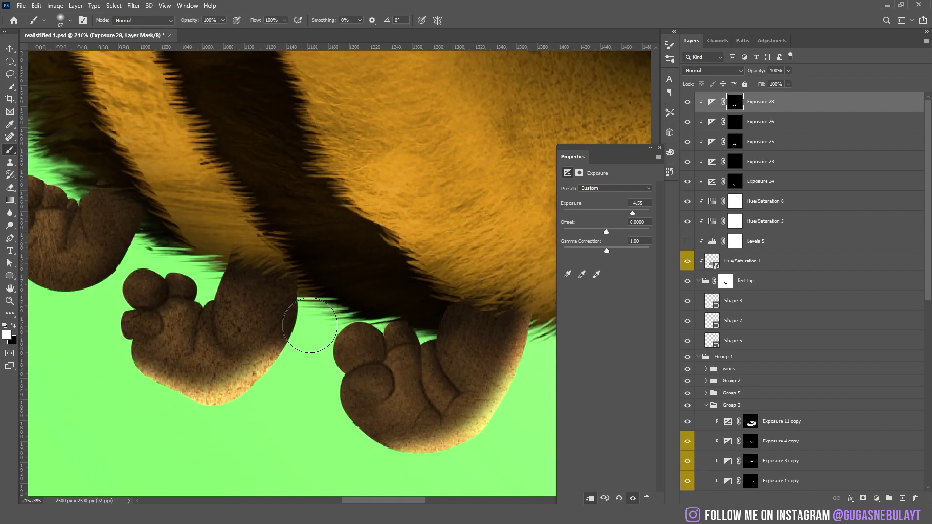
pyautogui.moveTo(325, 283)
pyautogui.mouseDown()
pyautogui.moveTo(335, 355)
pyautogui.moveTo(371, 312)
pyautogui.moveTo(347, 245)
pyautogui.moveTo(314, 211)
pyautogui.mouseUp()
pyautogui.press('x')
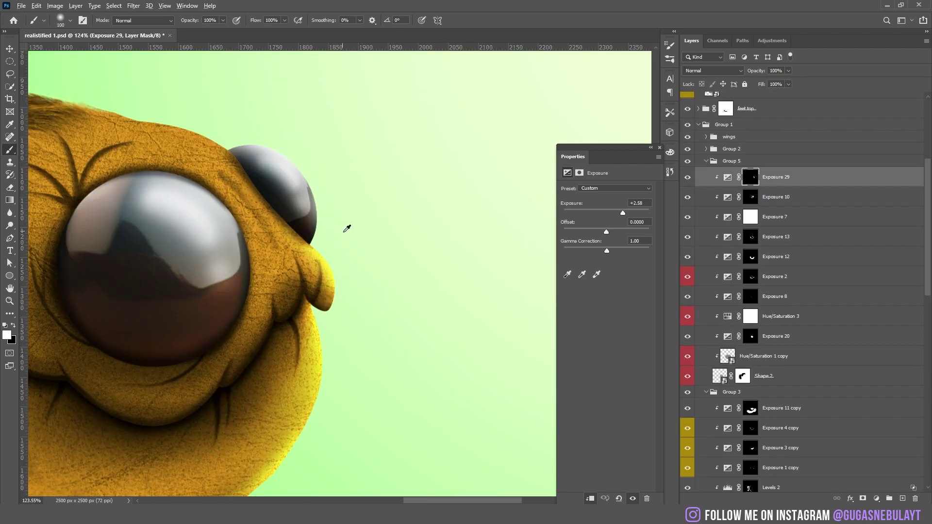
# Brush the Hue/Saturation 7 mask to lighten the wing's dark rim and brighten the small eye's top
pyautogui.keyDown('alt'); pyautogui.scroll(-3, 347, 228); pyautogui.keyUp('alt')
pyautogui.keyDown('alt'); pyautogui.scroll(3, 348, 230); pyautogui.keyUp('alt')
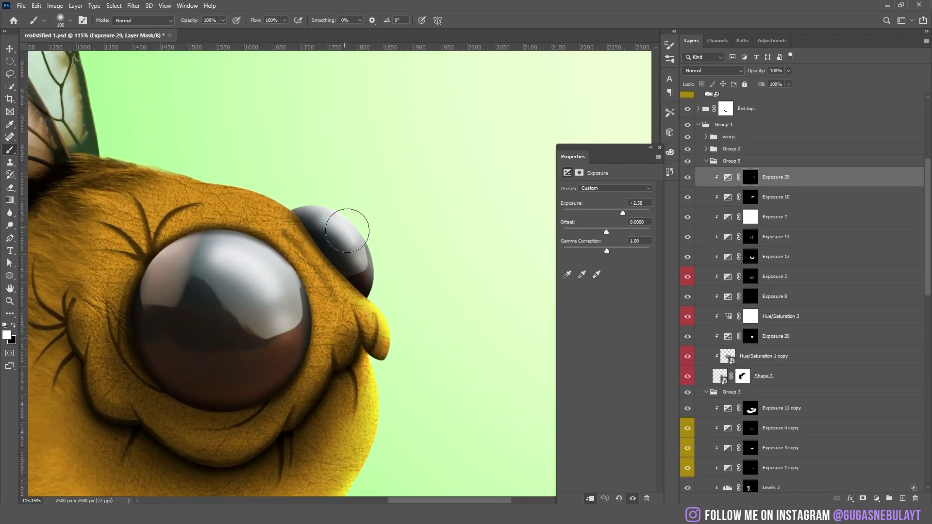
pyautogui.moveTo(380, 271); pyautogui.dragTo(335, 228)
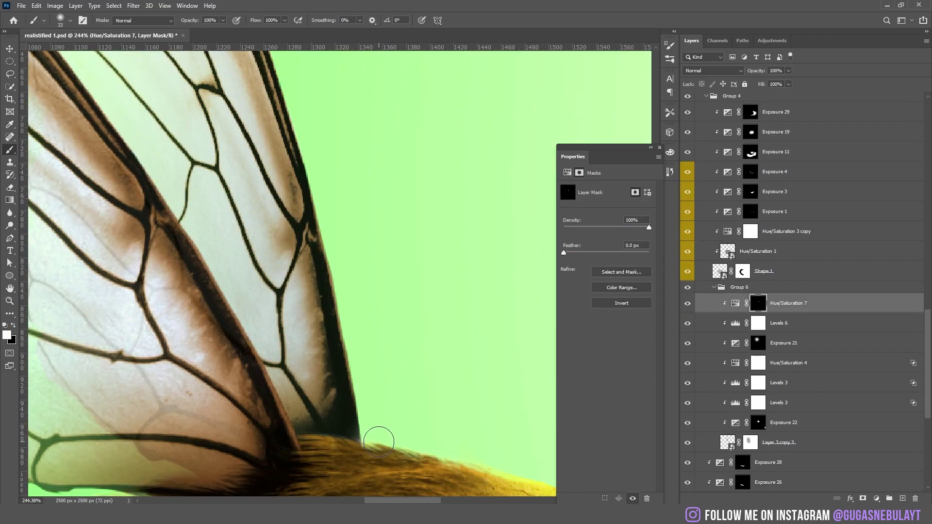
pyautogui.moveTo(359, 397); pyautogui.dragTo(354, 433)
pyautogui.moveTo(350, 295); pyautogui.dragTo(346, 355)
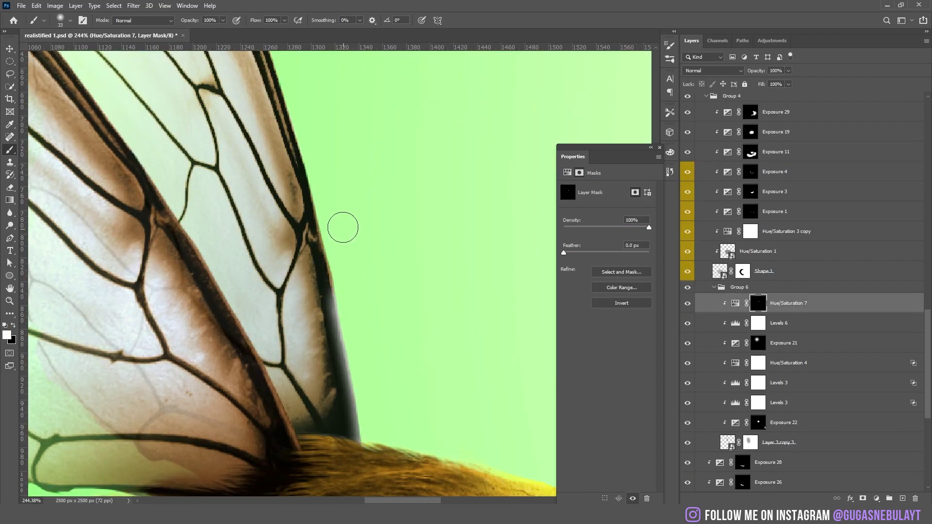
pyautogui.moveTo(326, 150); pyautogui.dragTo(378, 360)
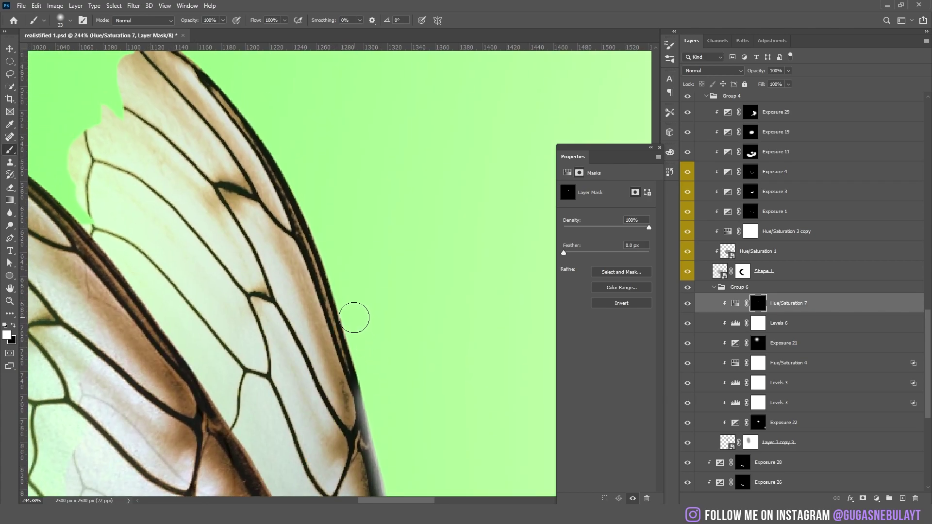
pyautogui.moveTo(354, 319); pyautogui.dragTo(319, 208)
pyautogui.moveTo(282, 143); pyautogui.dragTo(204, 51)
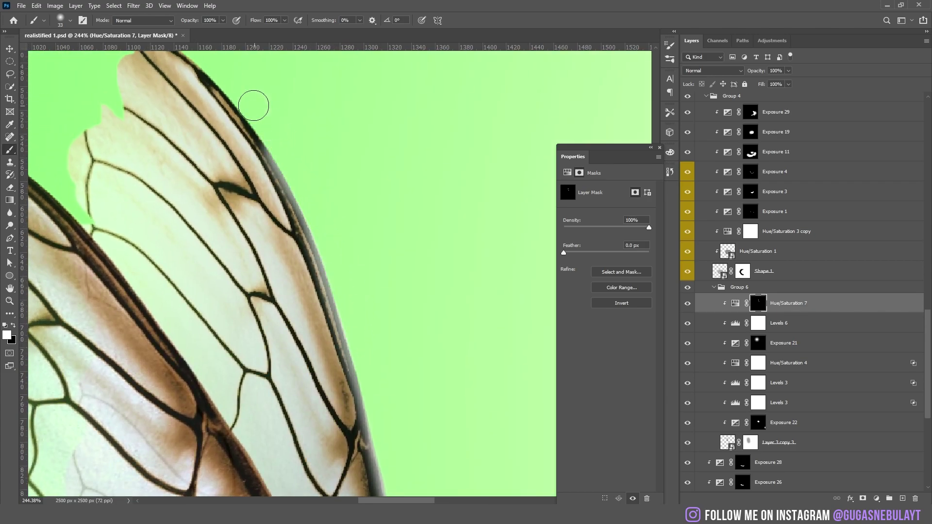
pyautogui.scroll(-3, 287, 108)
pyautogui.scroll(-1, 311, 131)
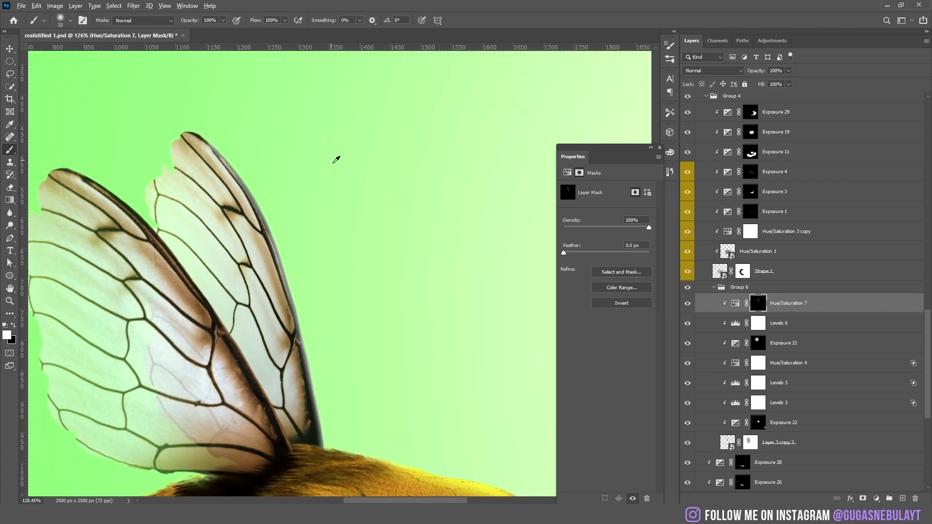
pyautogui.scroll(-3, 333, 195)
pyautogui.scroll(3, 334, 258)
# Draw a teardrop-shaped tooth under the mouth with the Pen tool
pyautogui.scroll(3, 335, 270)
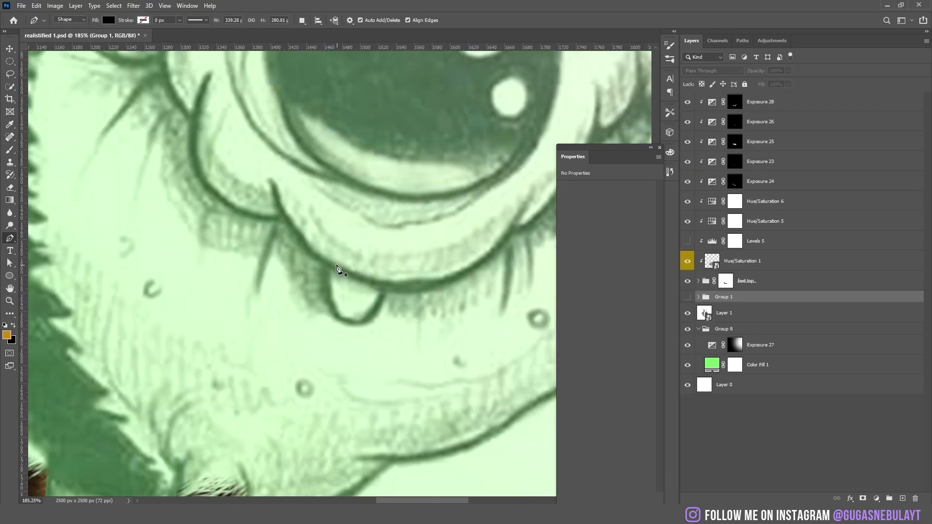
pyautogui.click(329, 260)
pyautogui.scroll(2, 343, 319)
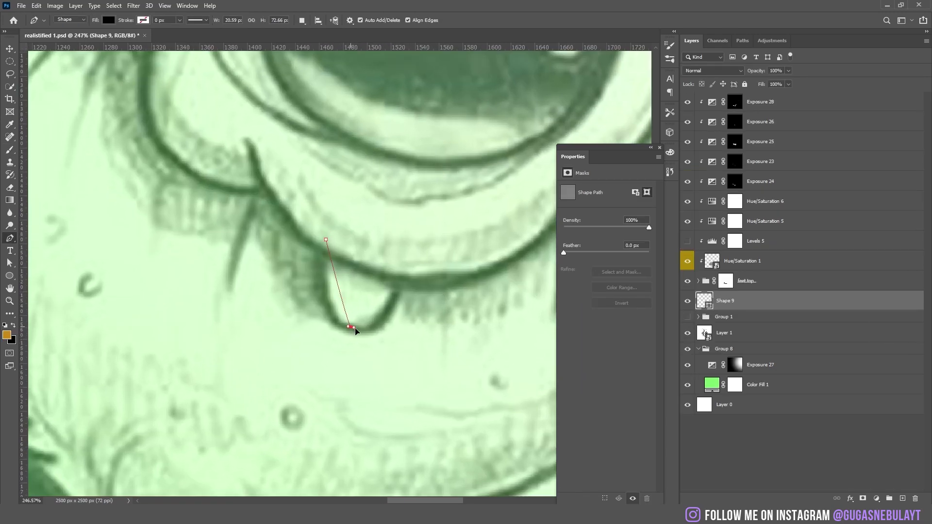
pyautogui.click(406, 265)
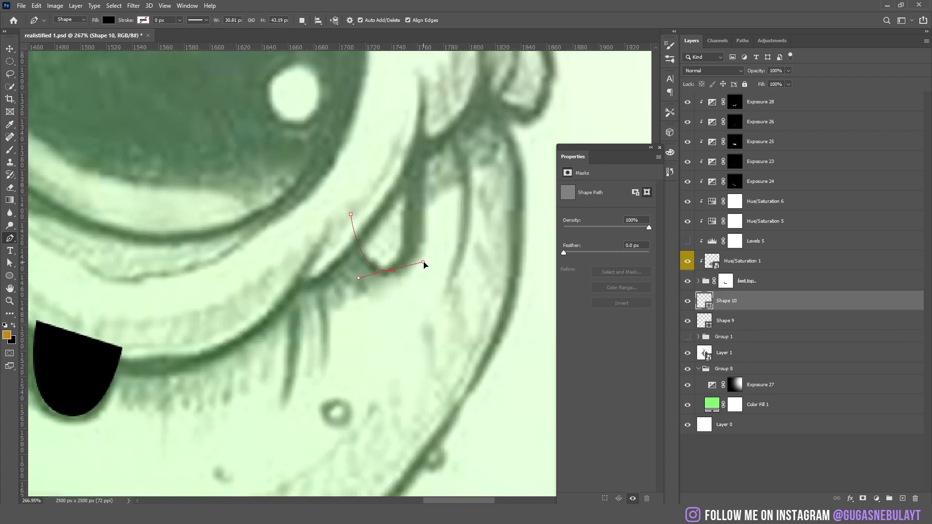
pyautogui.click(412, 154)
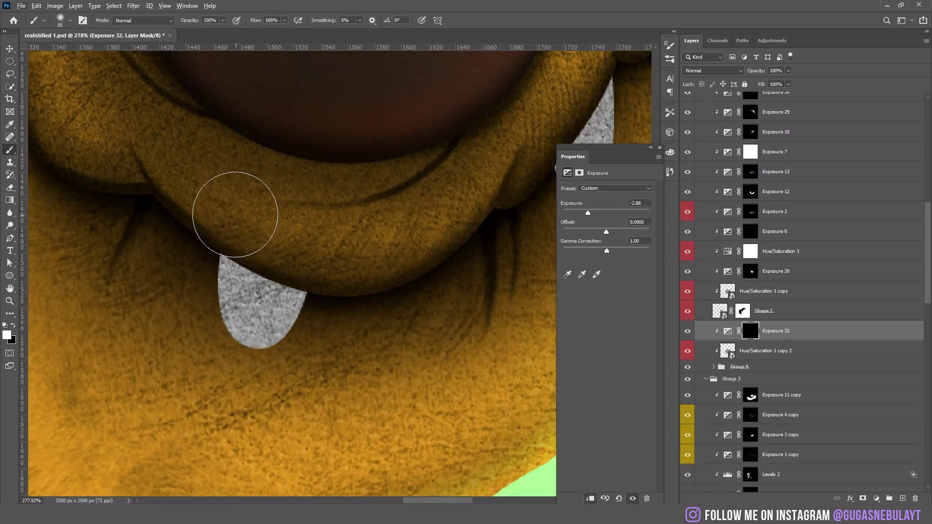
# Shade the tooth where it meets the lip on an Exposure mask
pyautogui.click(327, 291)
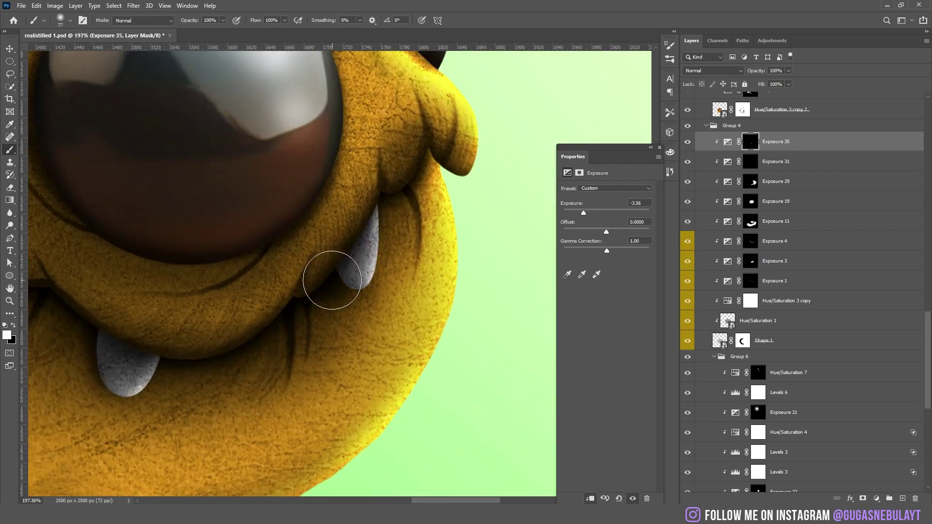
pyautogui.scroll(3, 356, 266)
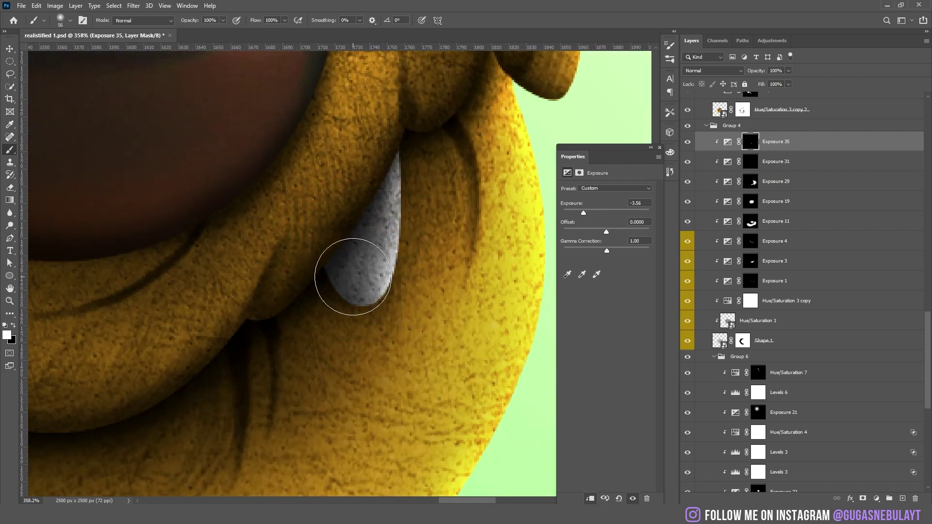
pyautogui.press('x')
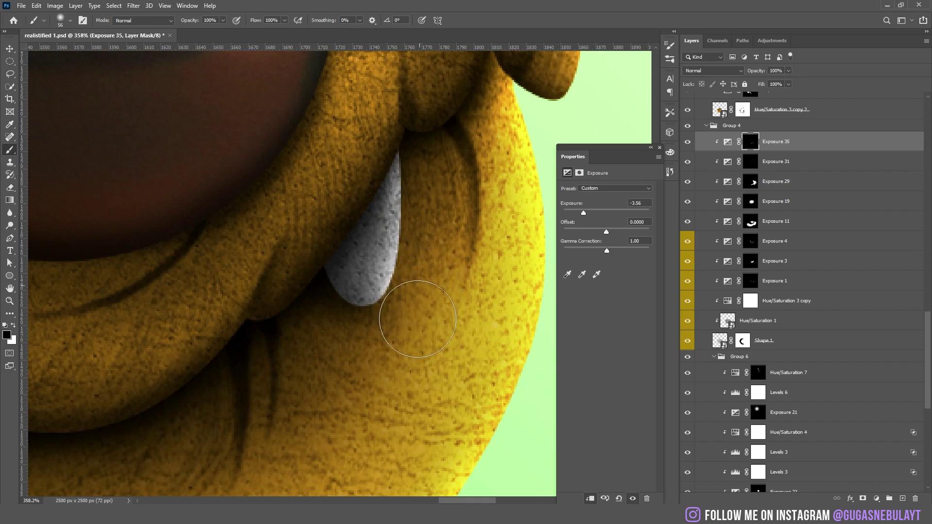
pyautogui.scroll(-2, 435, 300)
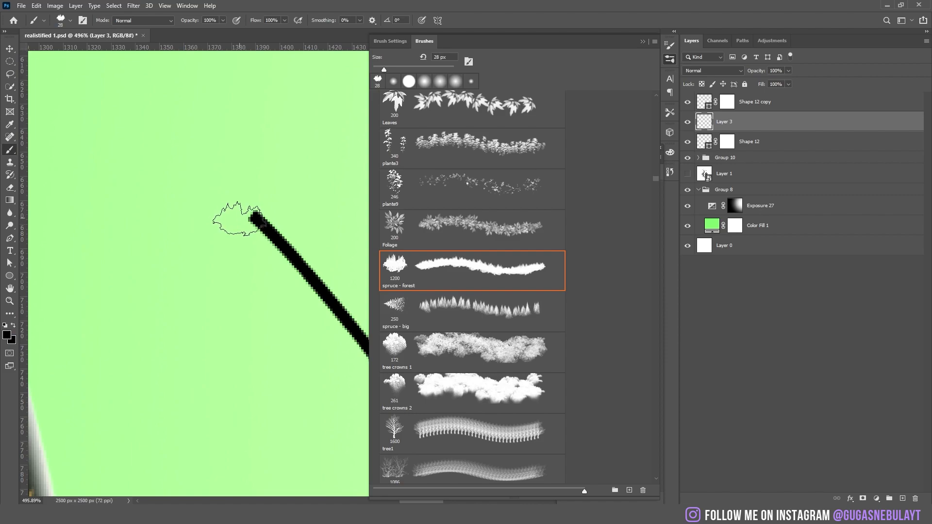
# Stamp a spruce-brush tuft at the antenna tip, then duplicate and rotate the copy
pyautogui.click(237, 219)
pyautogui.hotkey('ctrl', 'j')
pyautogui.hotkey('ctrl', 't')
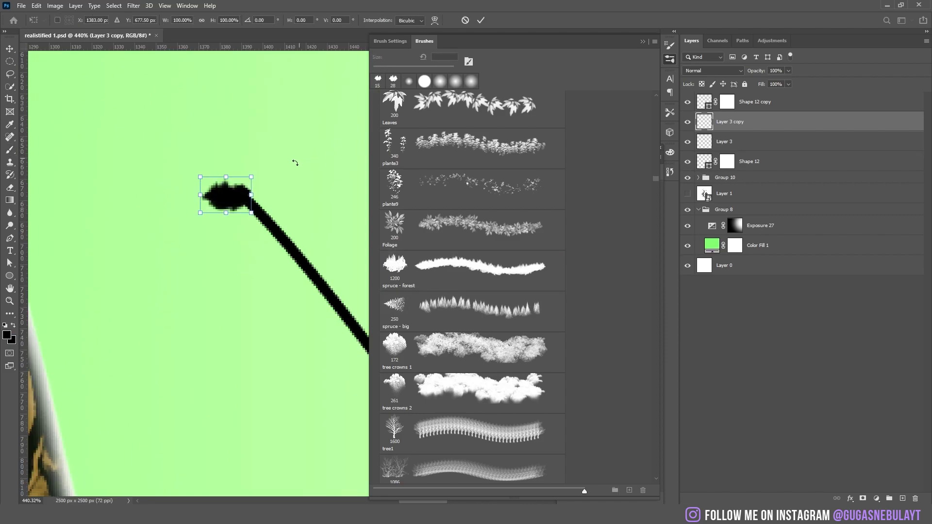
pyautogui.moveTo(295, 163)
pyautogui.mouseDown()
pyautogui.moveTo(246, 251)
pyautogui.moveTo(260, 243)
pyautogui.mouseUp()
pyautogui.moveTo(226, 197); pyautogui.dragTo(239, 188)
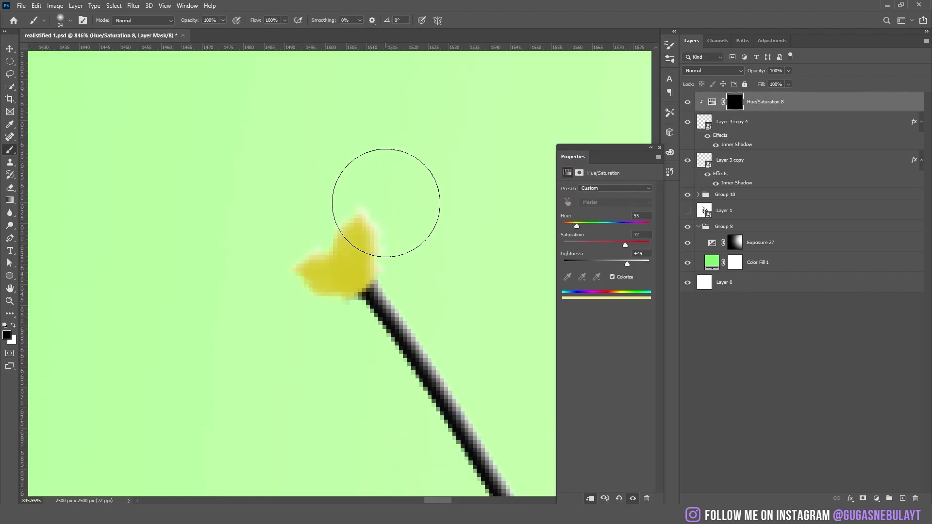
# Mask the yellow tint off parts of the tip with a smaller brush
pyautogui.moveTo(385, 198)
pyautogui.mouseDown()
pyautogui.moveTo(278, 202)
pyautogui.moveTo(248, 292)
pyautogui.mouseUp()
pyautogui.scroll(3, 387, 234)
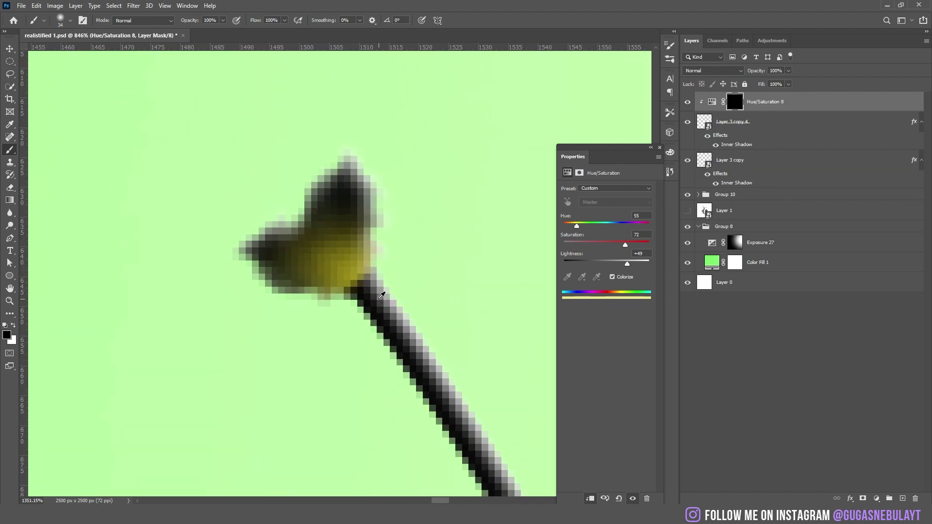
pyautogui.moveTo(364, 292)
pyautogui.mouseDown()
pyautogui.moveTo(322, 310)
pyautogui.moveTo(343, 308)
pyautogui.mouseUp()
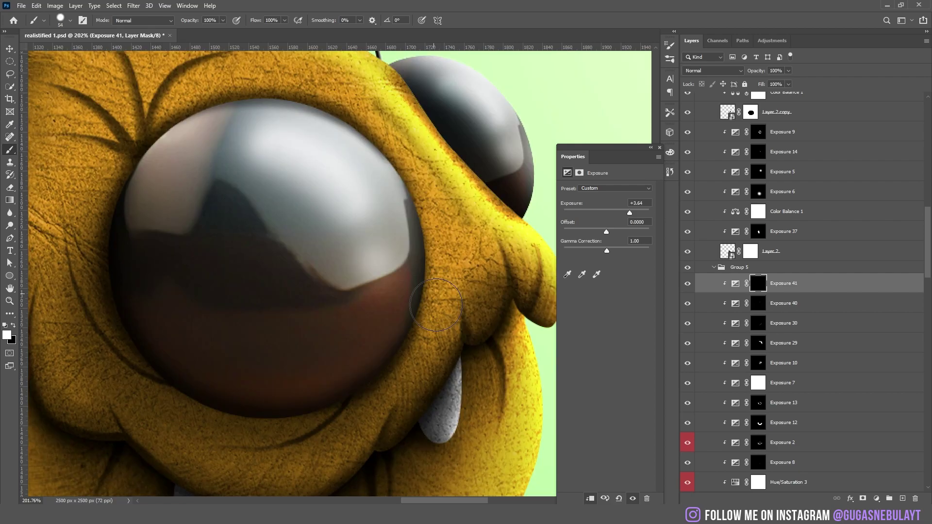
# Paint the Exposure 41 mask to brighten the cheek beside and below the eye
pyautogui.moveTo(440, 277); pyautogui.dragTo(427, 398)
pyautogui.hotkey('ctrl', 'z')
pyautogui.moveTo(440, 276)
pyautogui.mouseDown()
pyautogui.moveTo(437, 335)
pyautogui.moveTo(414, 414)
pyautogui.mouseUp()
pyautogui.keyDown('alt'); pyautogui.rightClick(499, 280); pyautogui.keyUp('alt')
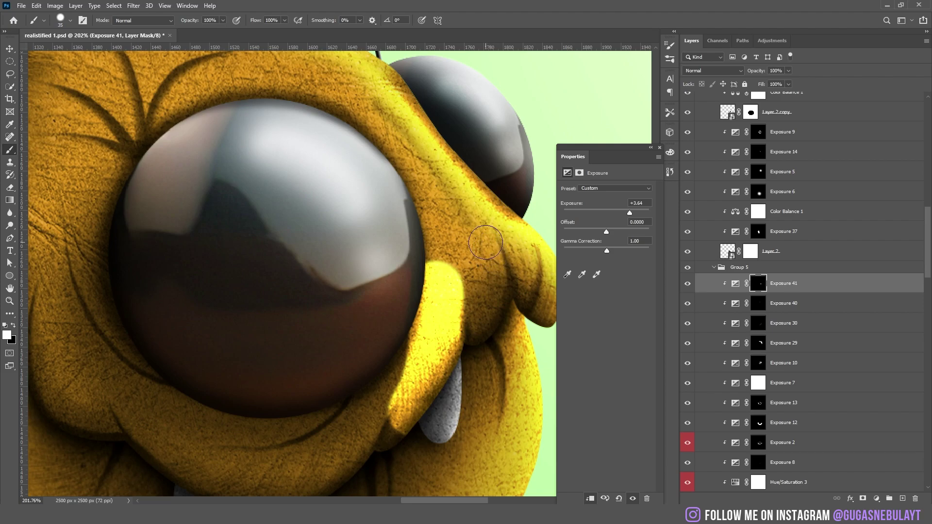
pyautogui.moveTo(481, 241); pyautogui.dragTo(493, 355)
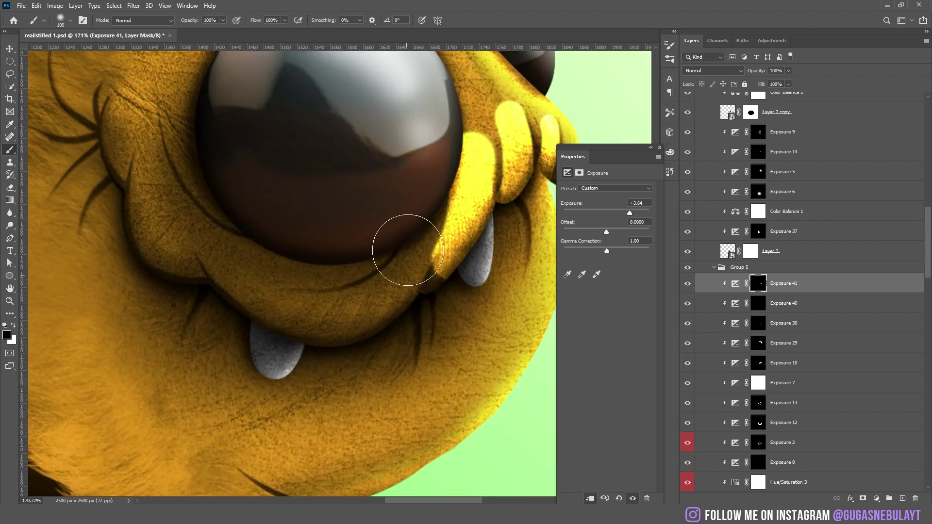
pyautogui.moveTo(411, 237); pyautogui.dragTo(421, 136)
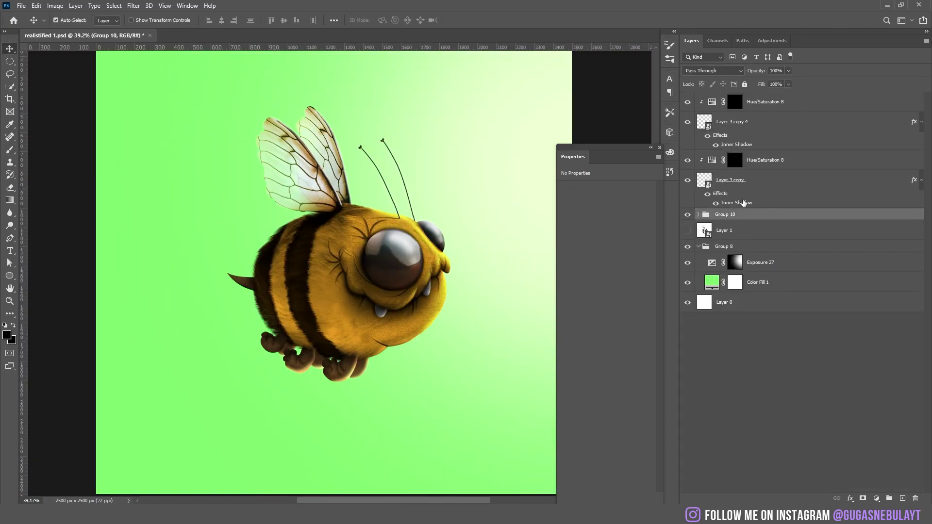
# Hide the finished bee to compare with the sketch, then apply Motion Blur to the wings
pyautogui.click(687, 99)
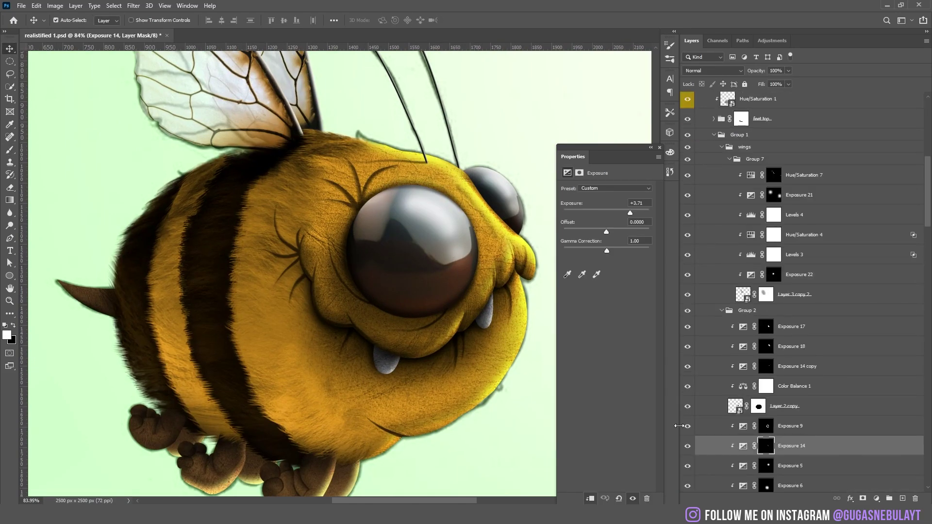
pyautogui.scroll(-2, 712, 438)
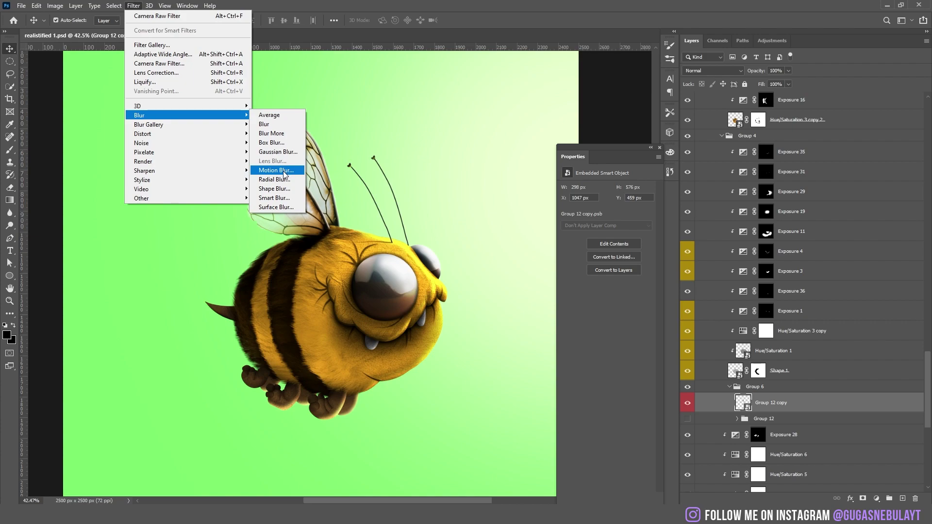
pyautogui.click(286, 173)
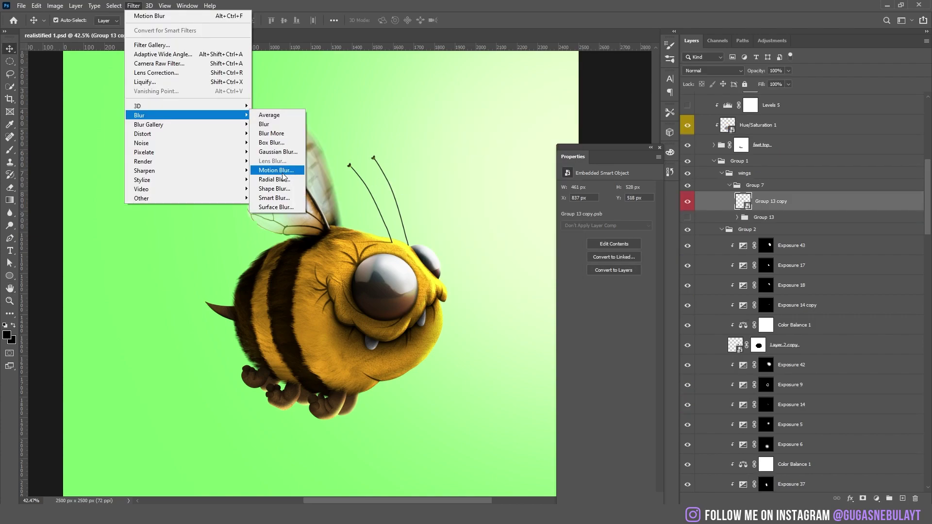
# Motion-blur a wing copy, rotate it to a new angle and set its opacity to 22%
pyautogui.click(292, 171)
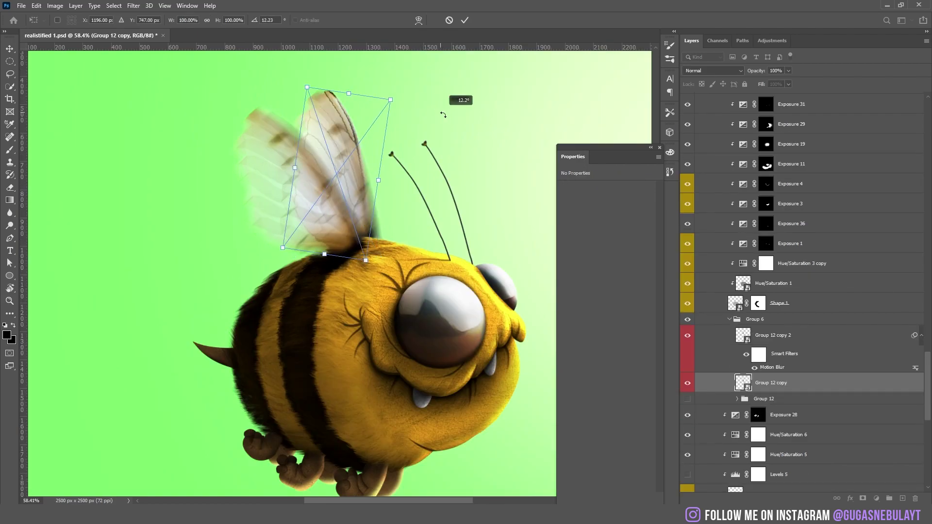
pyautogui.moveTo(416, 94)
pyautogui.mouseDown()
pyautogui.moveTo(469, 160)
pyautogui.moveTo(407, 175)
pyautogui.mouseUp()
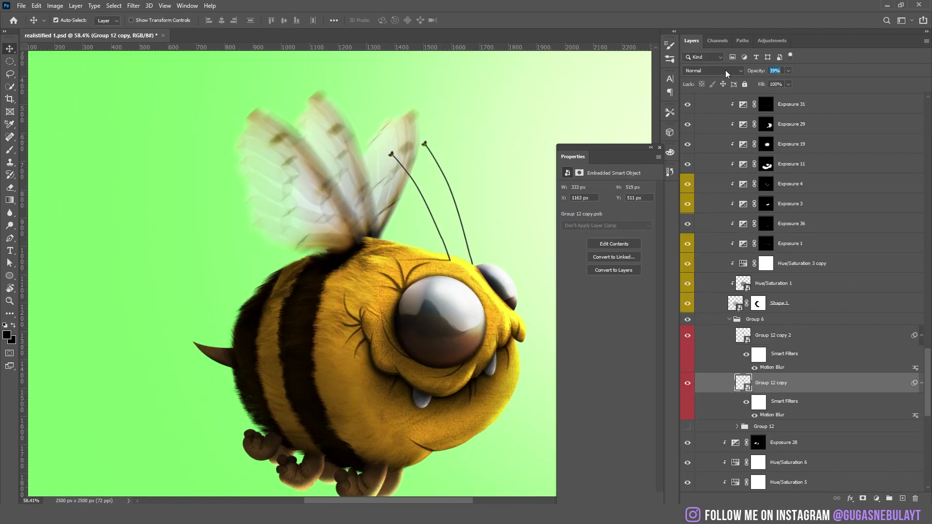
pyautogui.write('22')
pyautogui.press('Return')
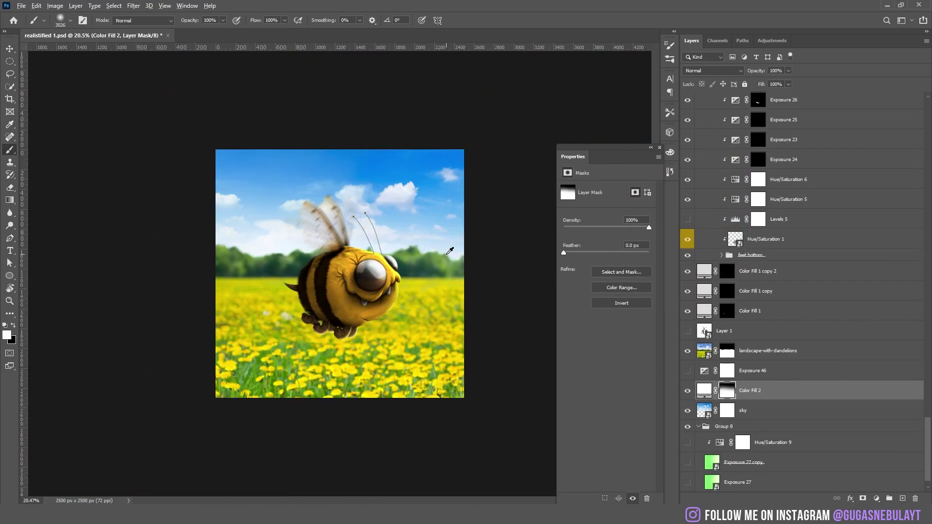
# Blur the foreground grass, then in Camera Raw lower Saturation and lift Lights and Darks
pyautogui.rightClick(449, 251)
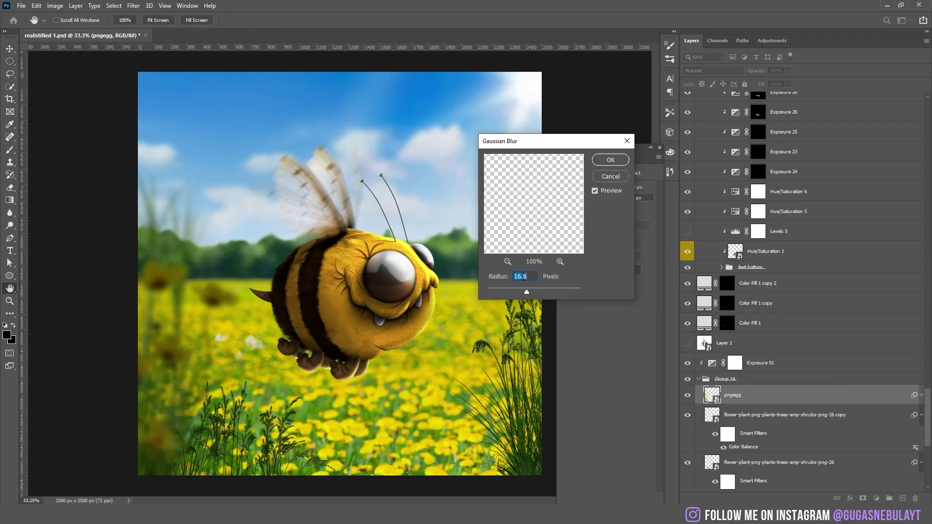
pyautogui.click(610, 160)
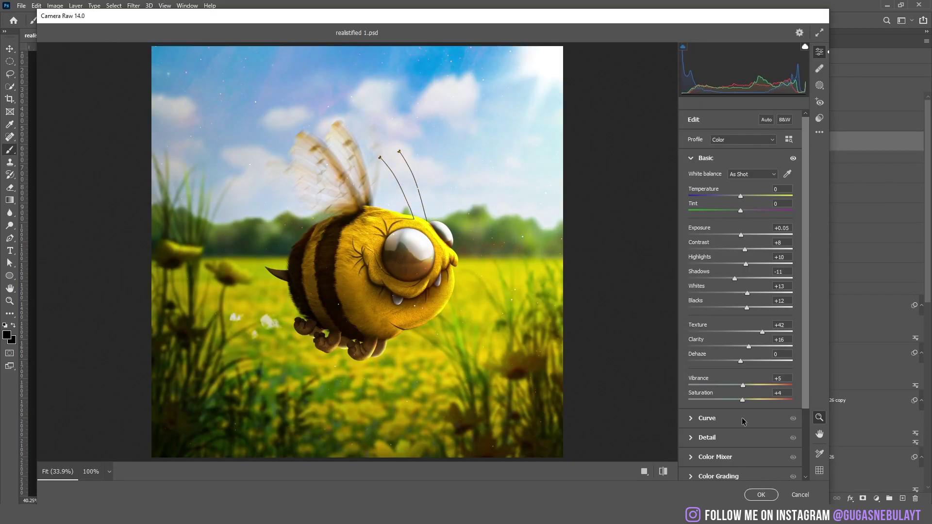
pyautogui.moveTo(743, 422); pyautogui.dragTo(740, 422)
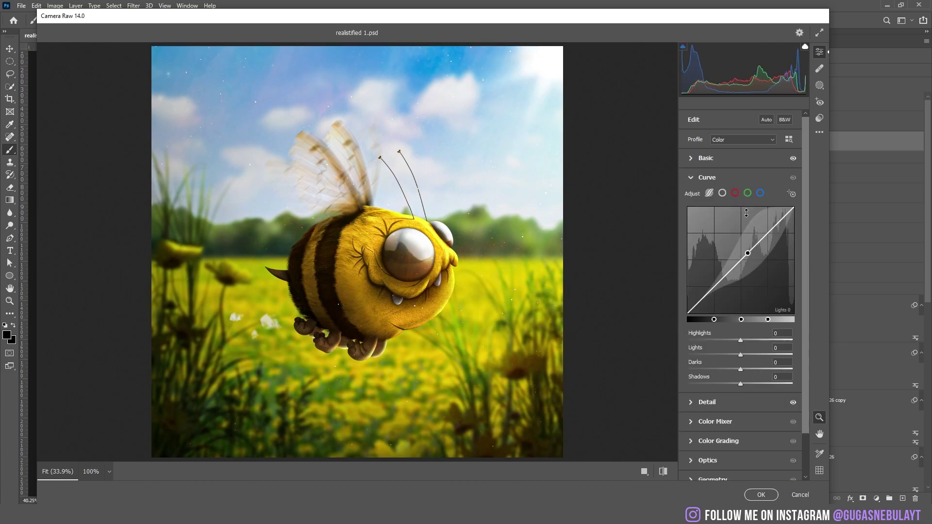
pyautogui.moveTo(747, 213); pyautogui.dragTo(746, 201)
pyautogui.moveTo(720, 283); pyautogui.dragTo(721, 276)
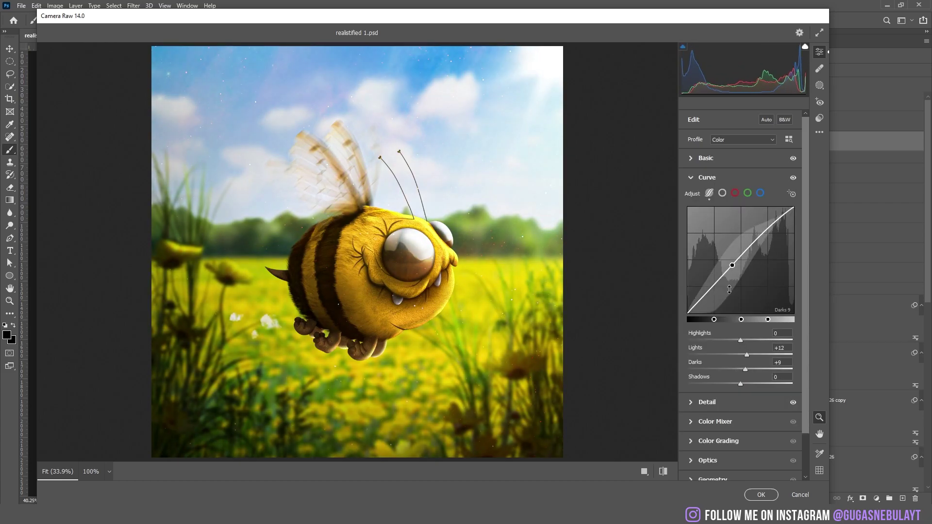